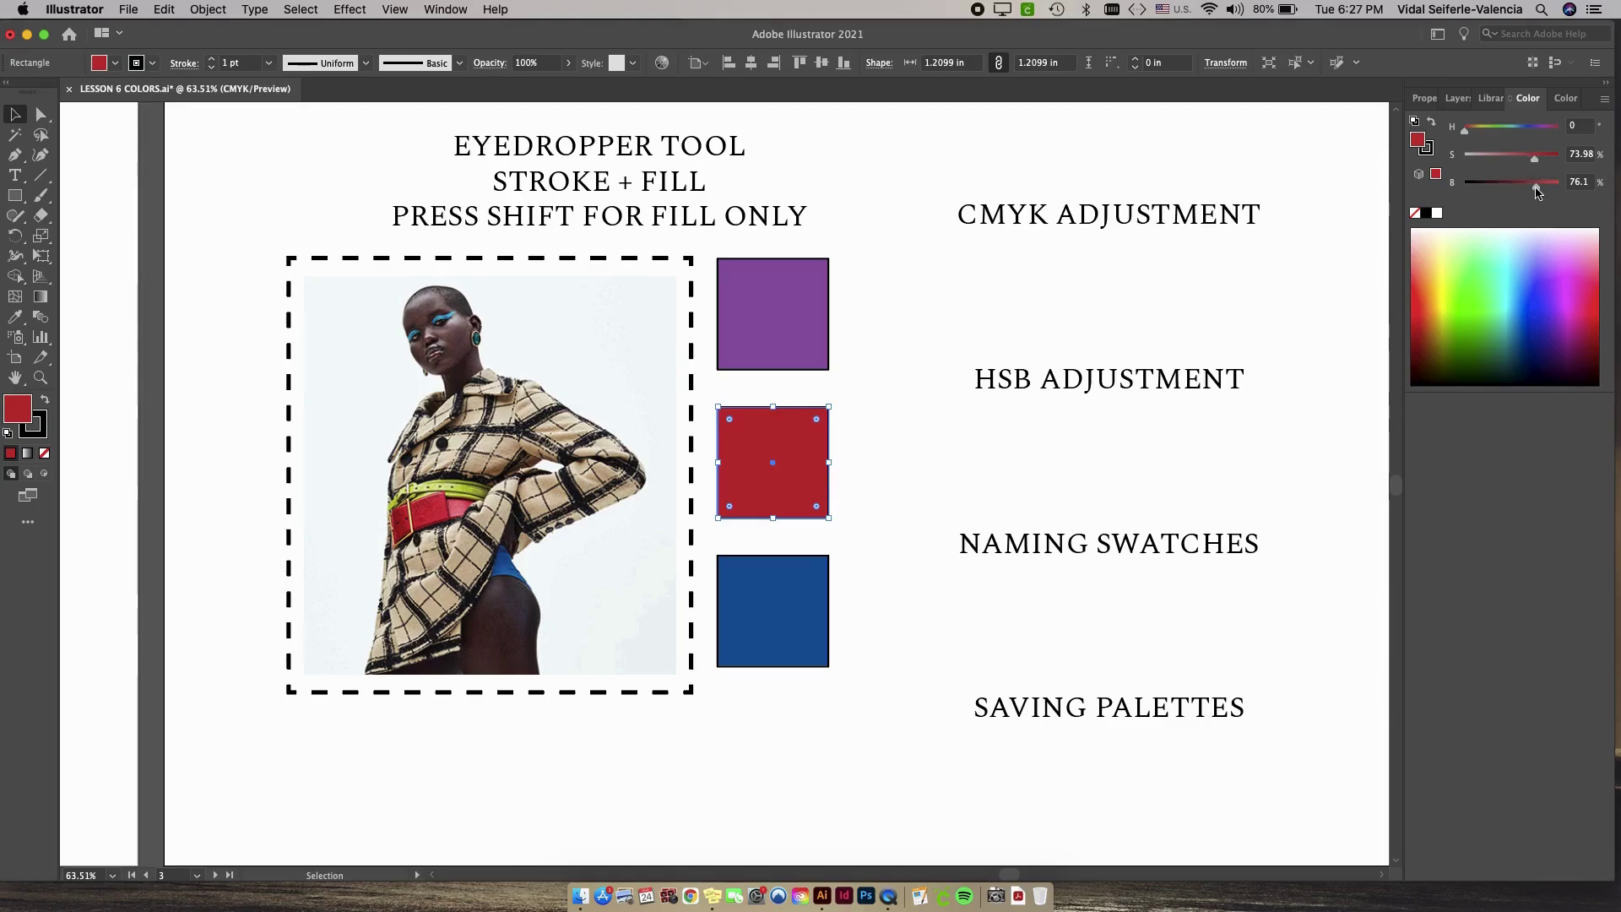
# Step: Try different saturation levels on the red middle square's fill and settle on 45%
pyautogui.moveTo(1531, 155); pyautogui.dragTo(1463, 156)
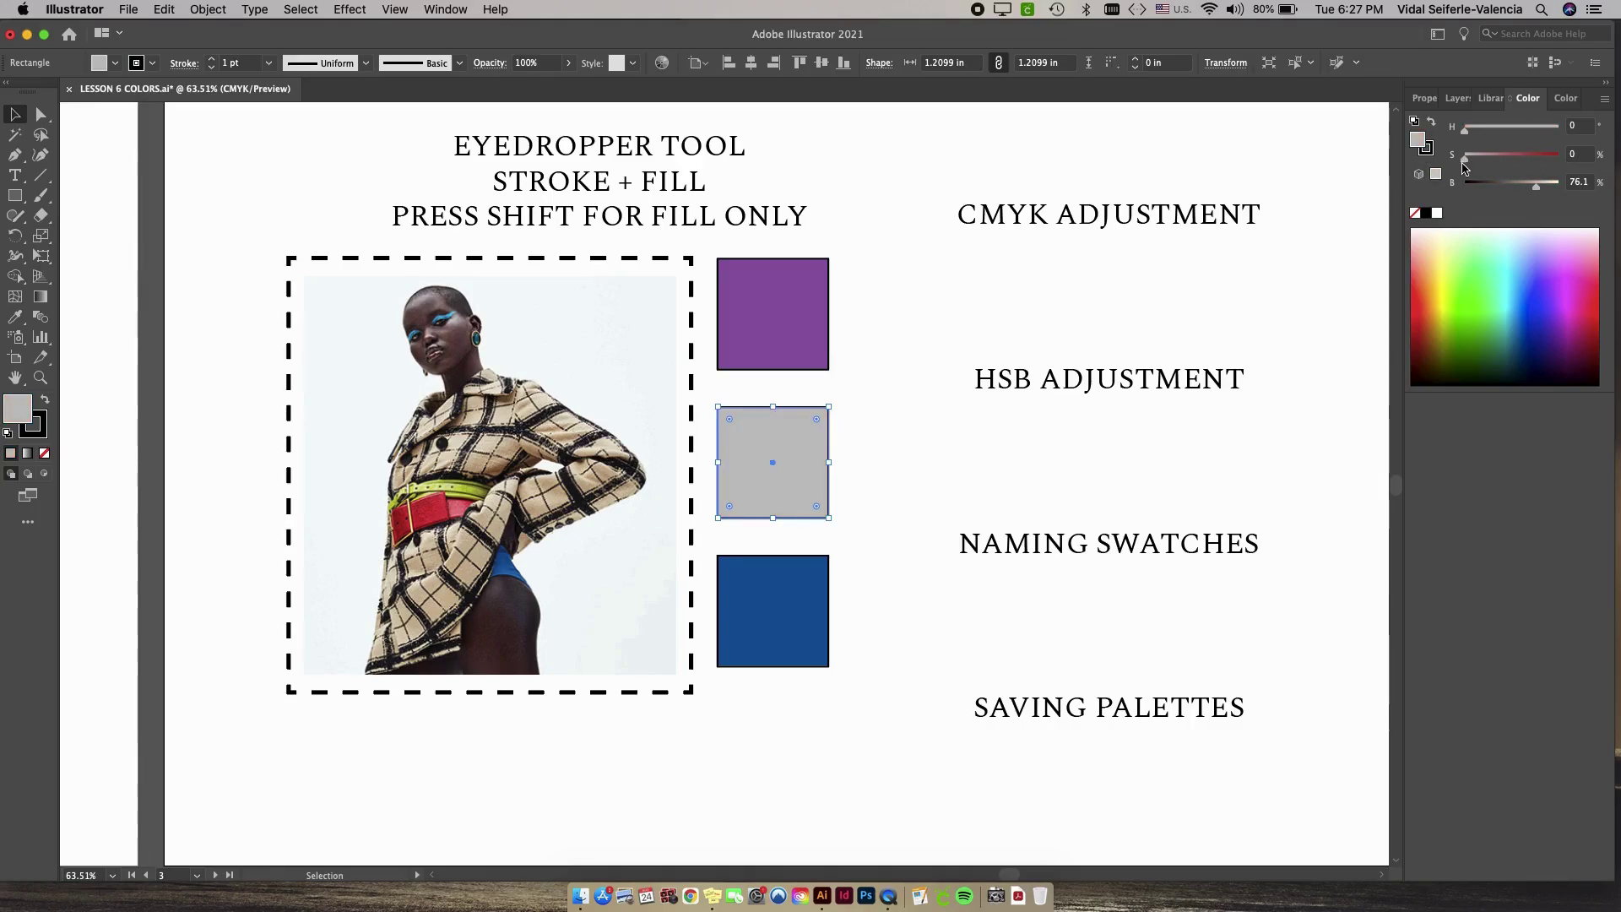
pyautogui.moveTo(1468, 161); pyautogui.dragTo(1491, 161)
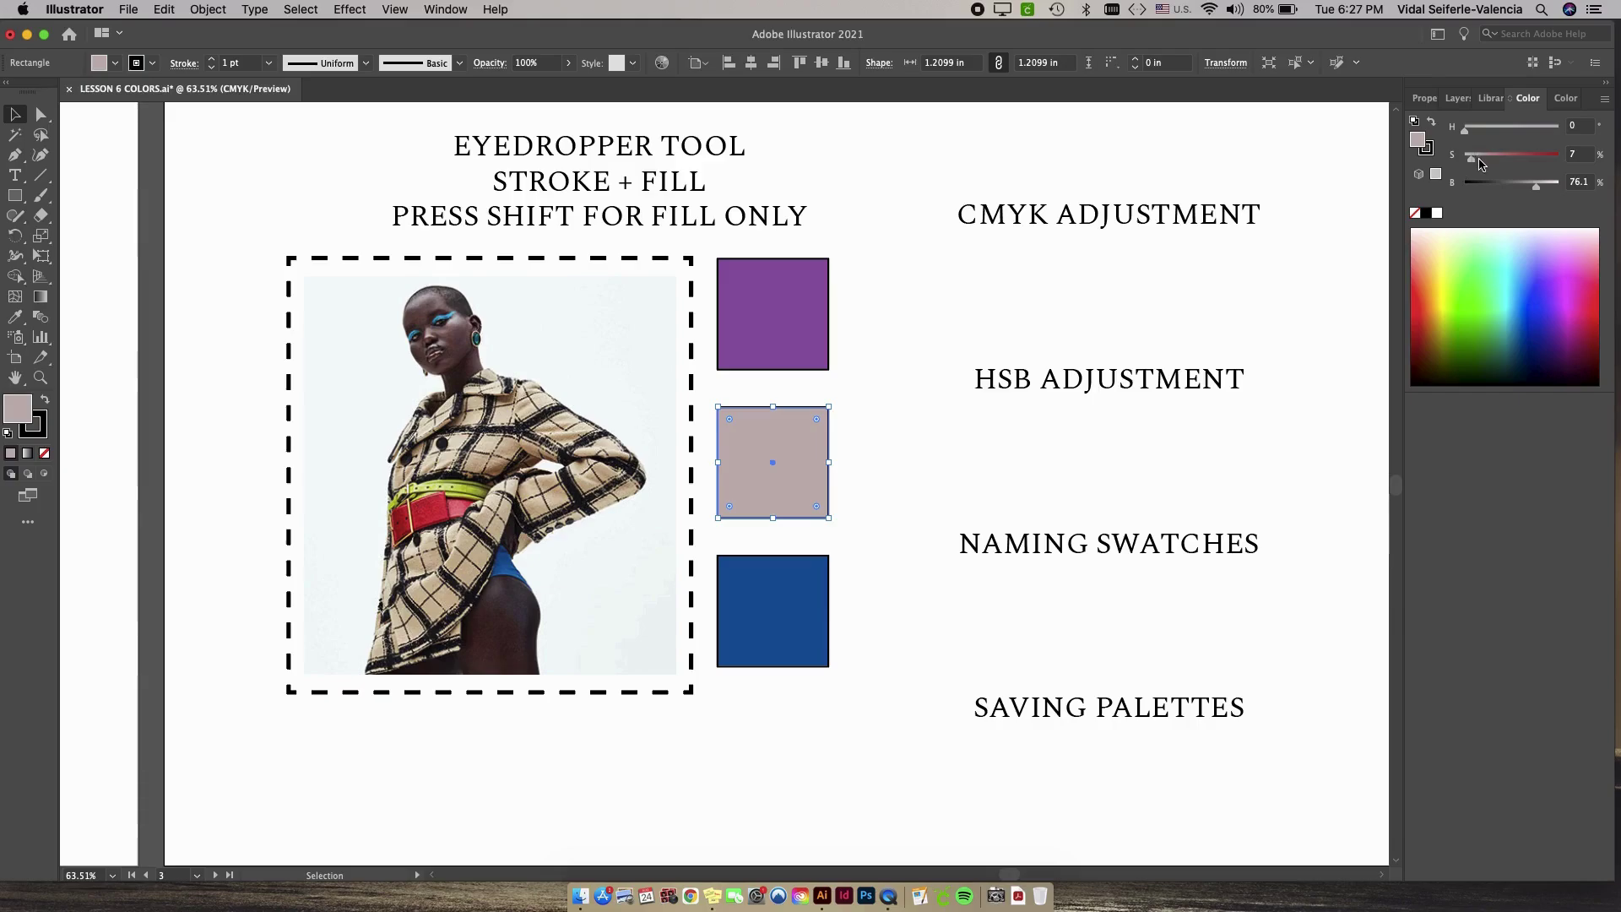
pyautogui.moveTo(1471, 160); pyautogui.dragTo(1600, 173)
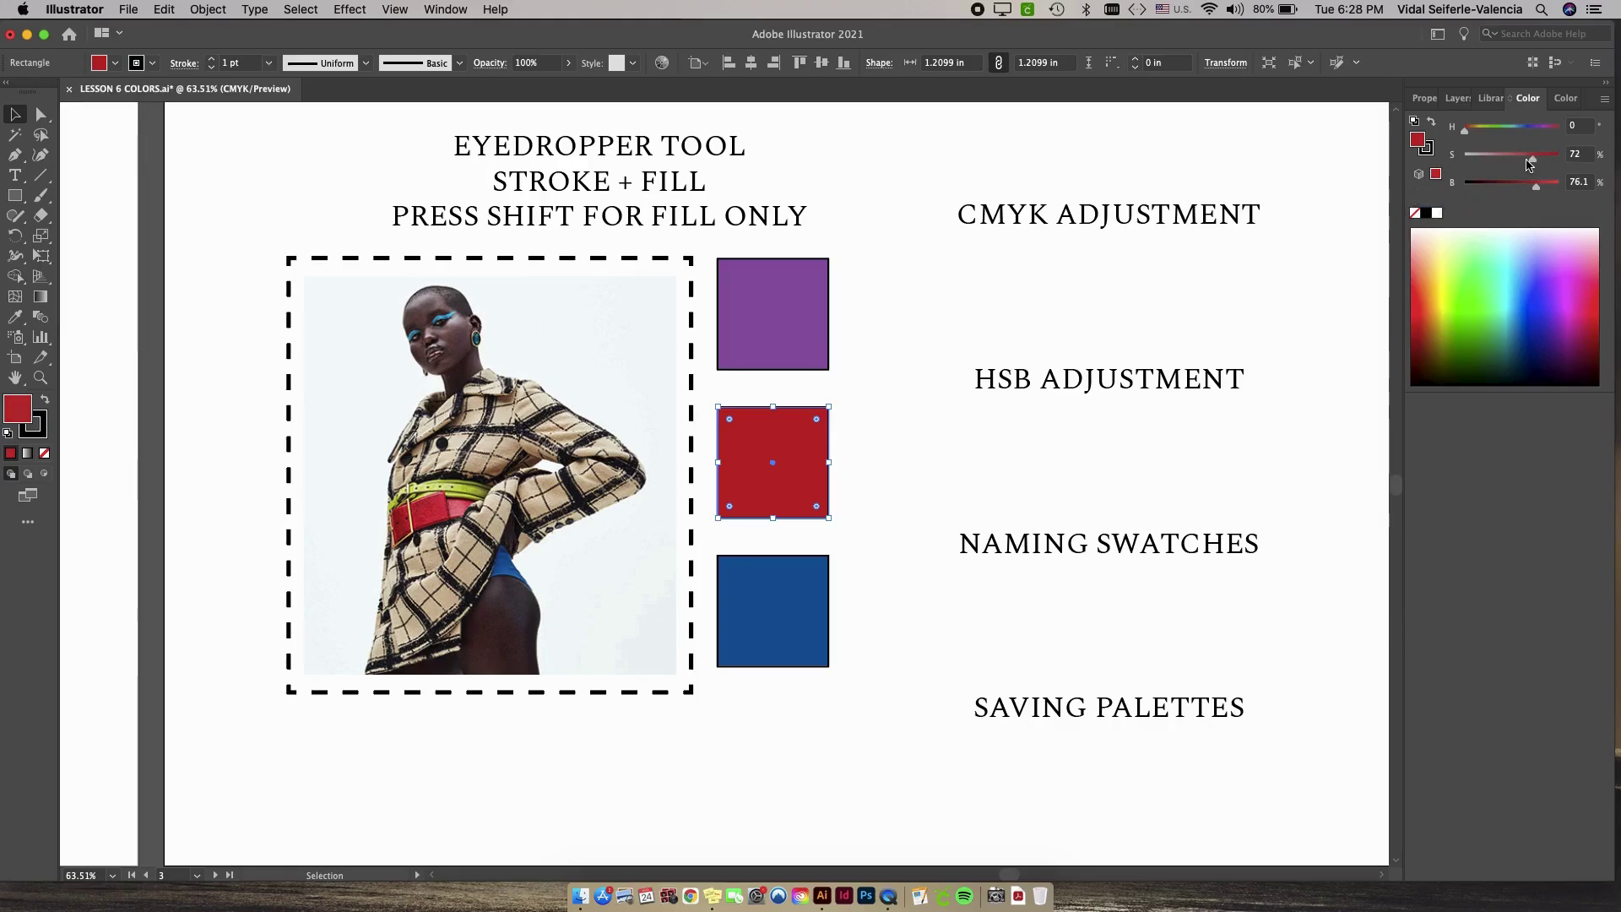
pyautogui.moveTo(1538, 160); pyautogui.dragTo(1483, 156)
pyautogui.click(1507, 158)
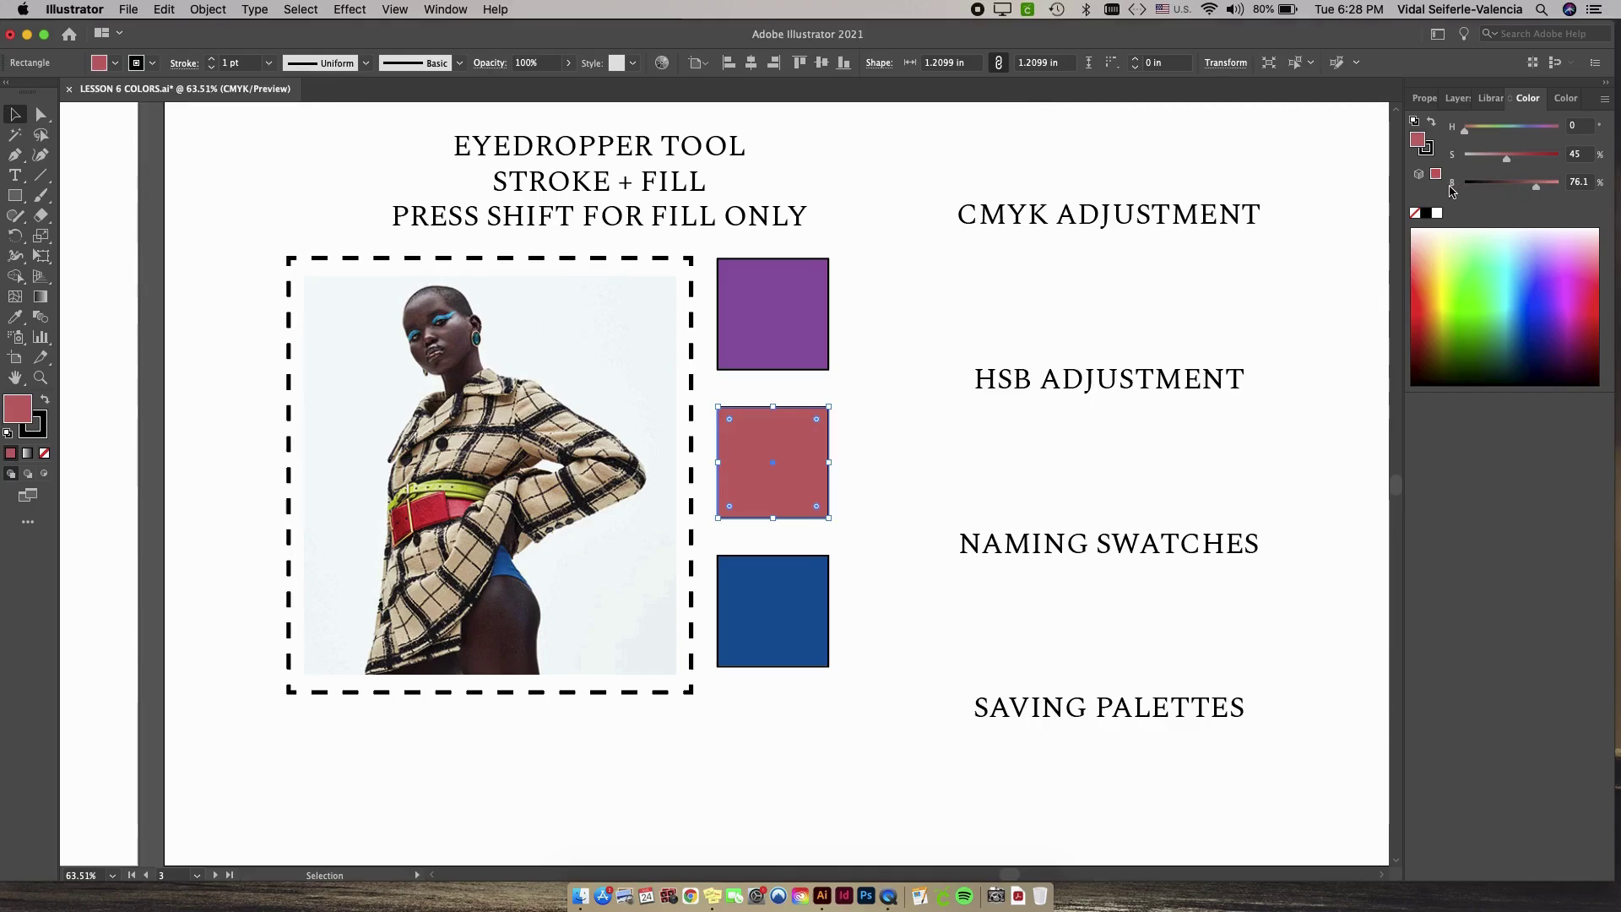
# Step: Try the brightness extremes on the middle square's fill and settle on 89% brightness
pyautogui.moveTo(1537, 193); pyautogui.dragTo(1596, 189)
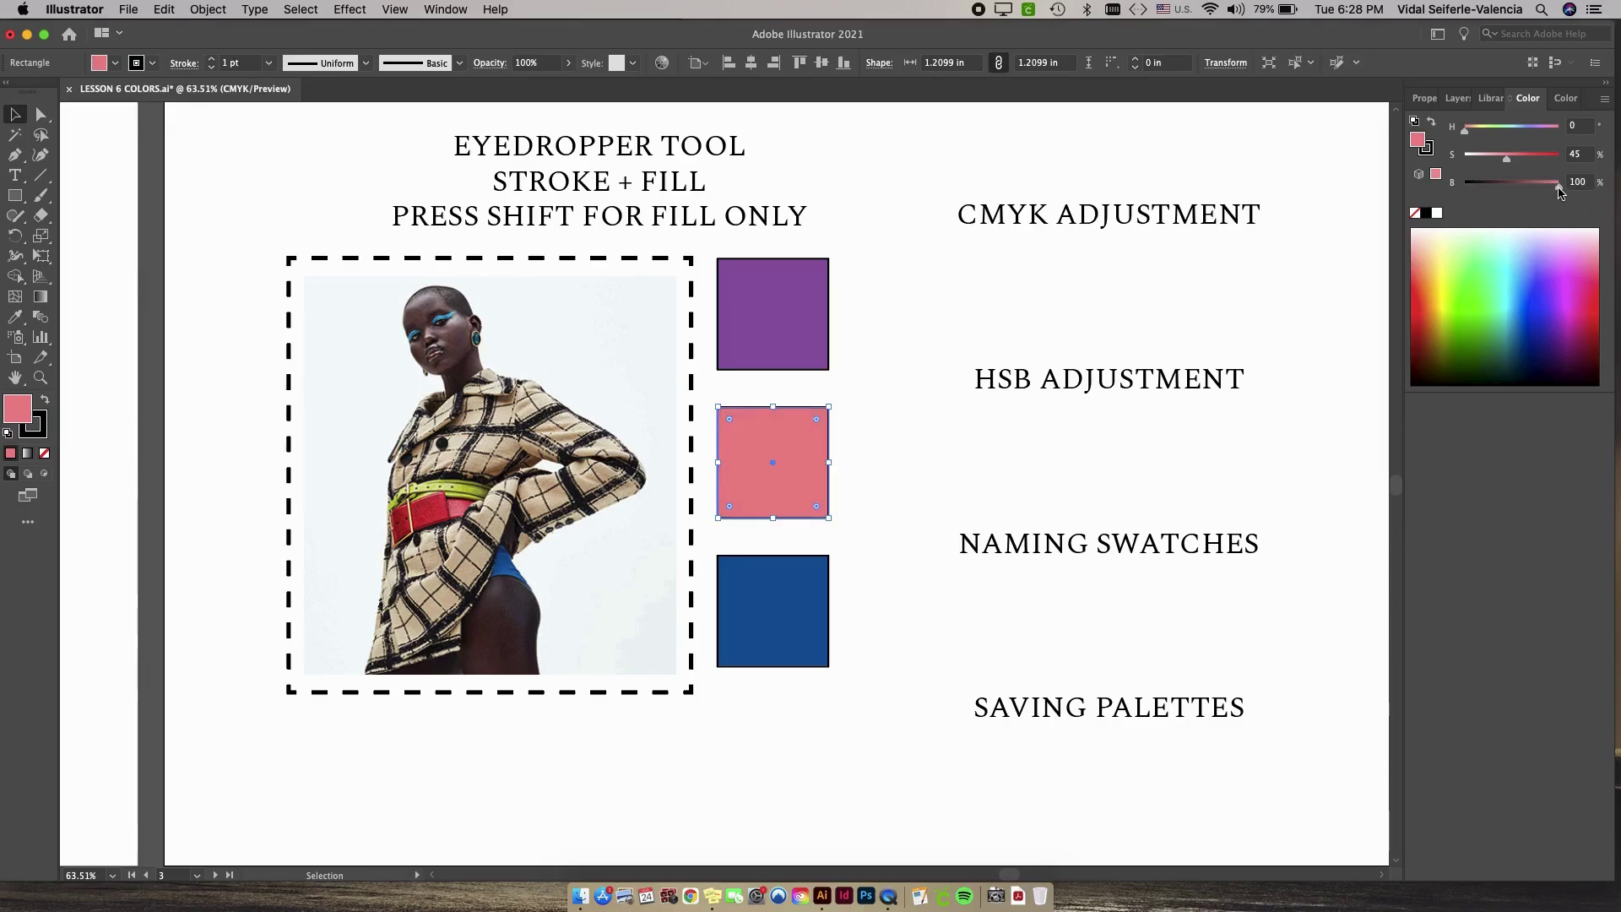
pyautogui.moveTo(1560, 189); pyautogui.dragTo(1464, 190)
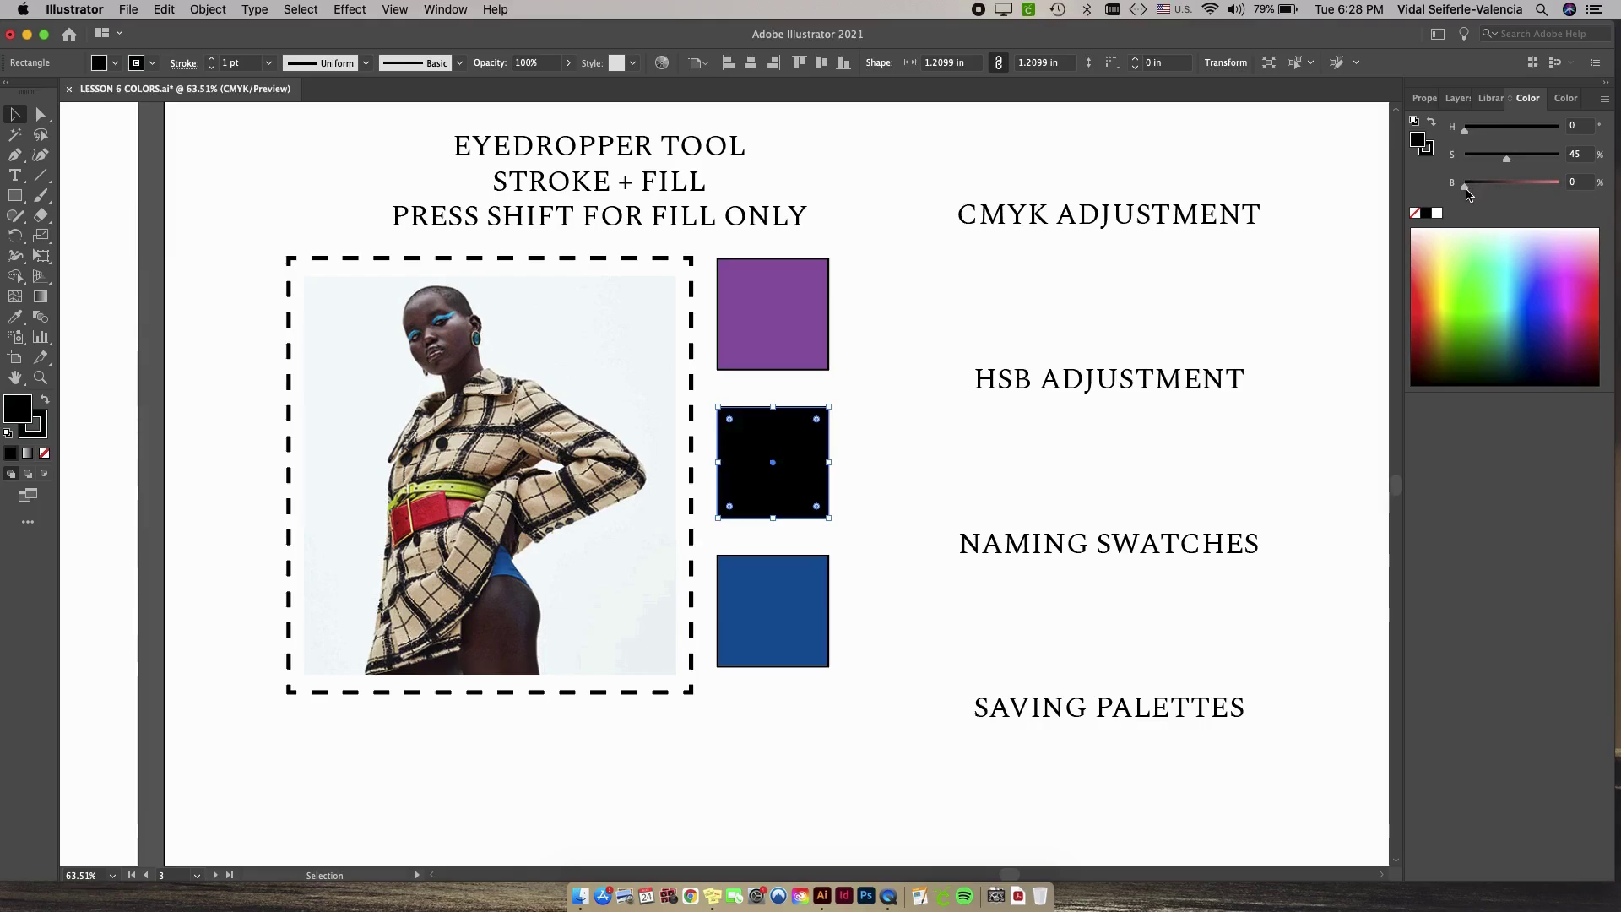
pyautogui.moveTo(1465, 187); pyautogui.dragTo(1540, 192)
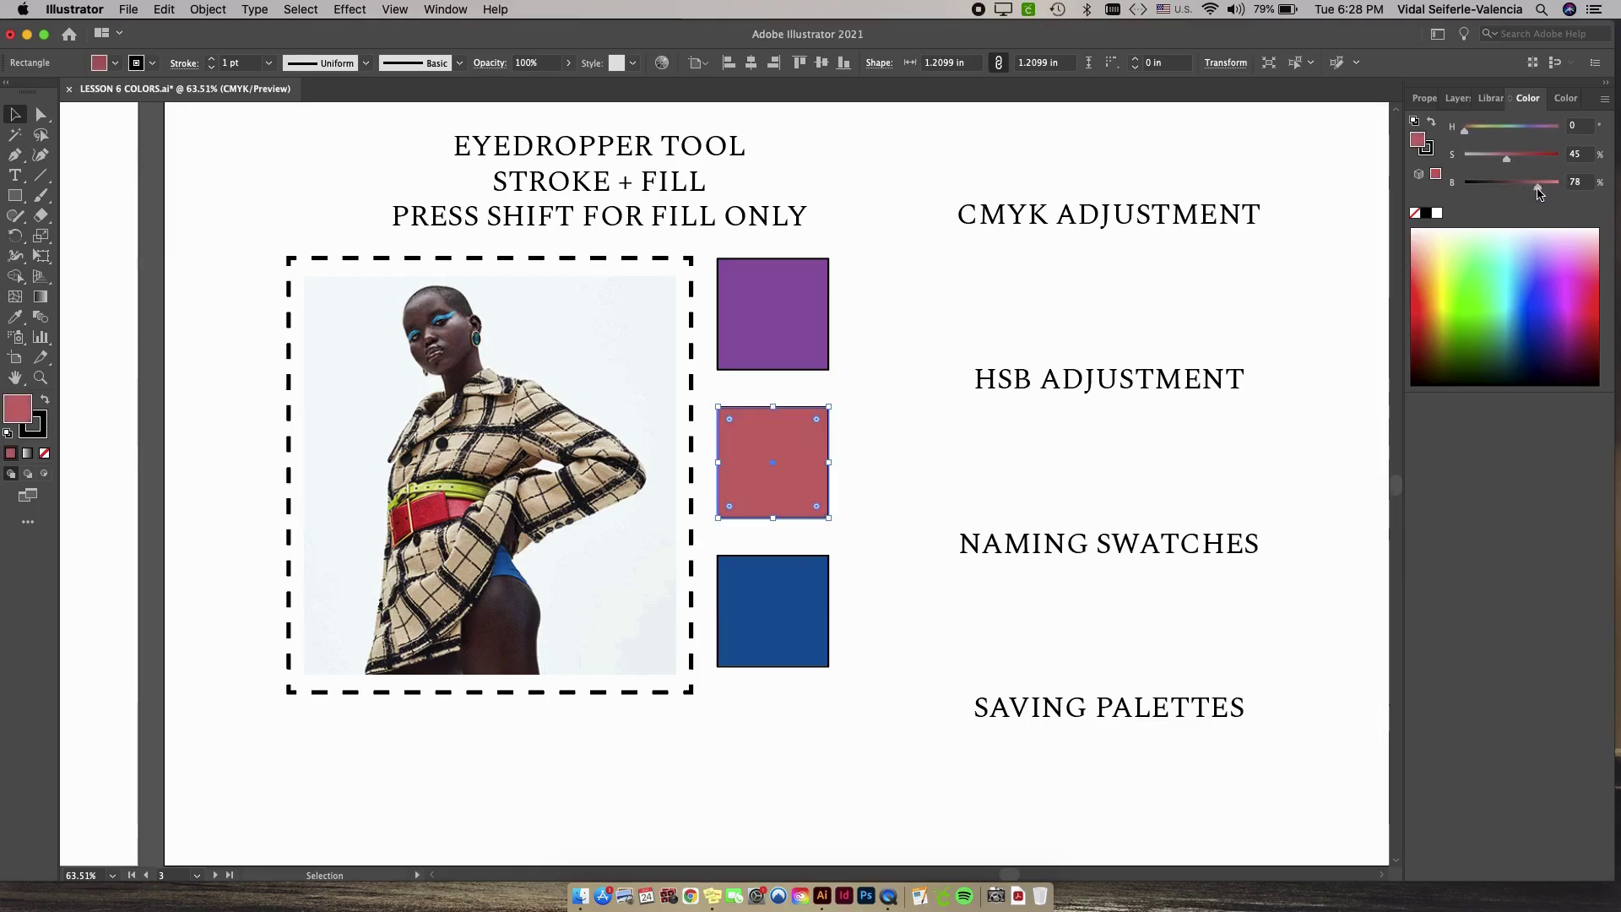
pyautogui.click(1605, 103)
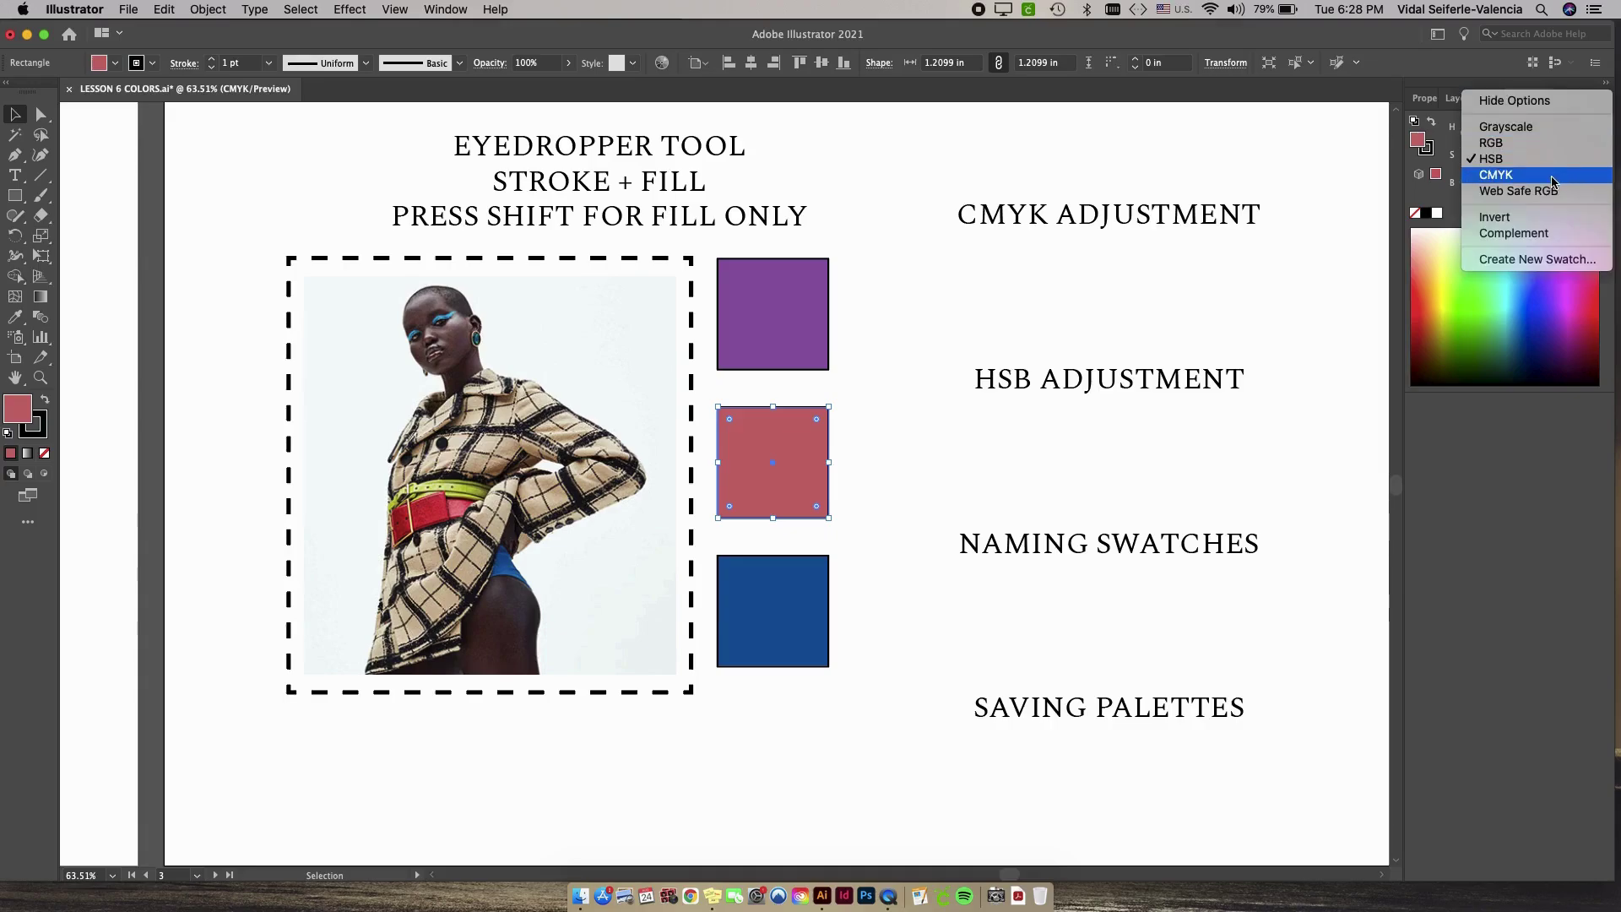
pyautogui.click(1433, 203)
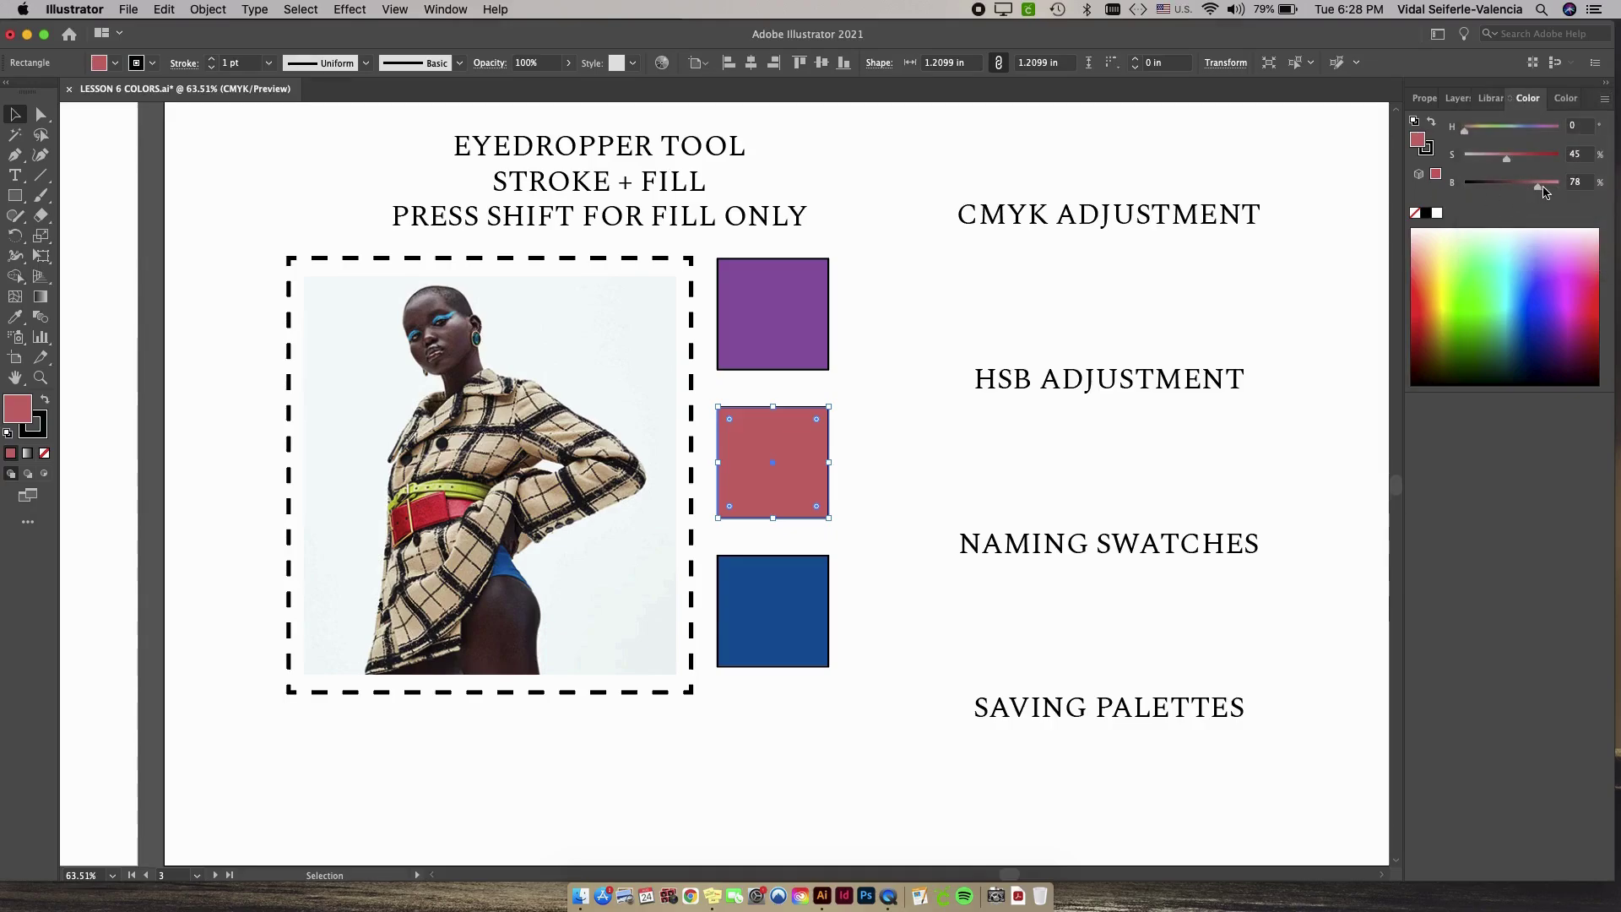
pyautogui.moveTo(1538, 185); pyautogui.dragTo(1549, 185)
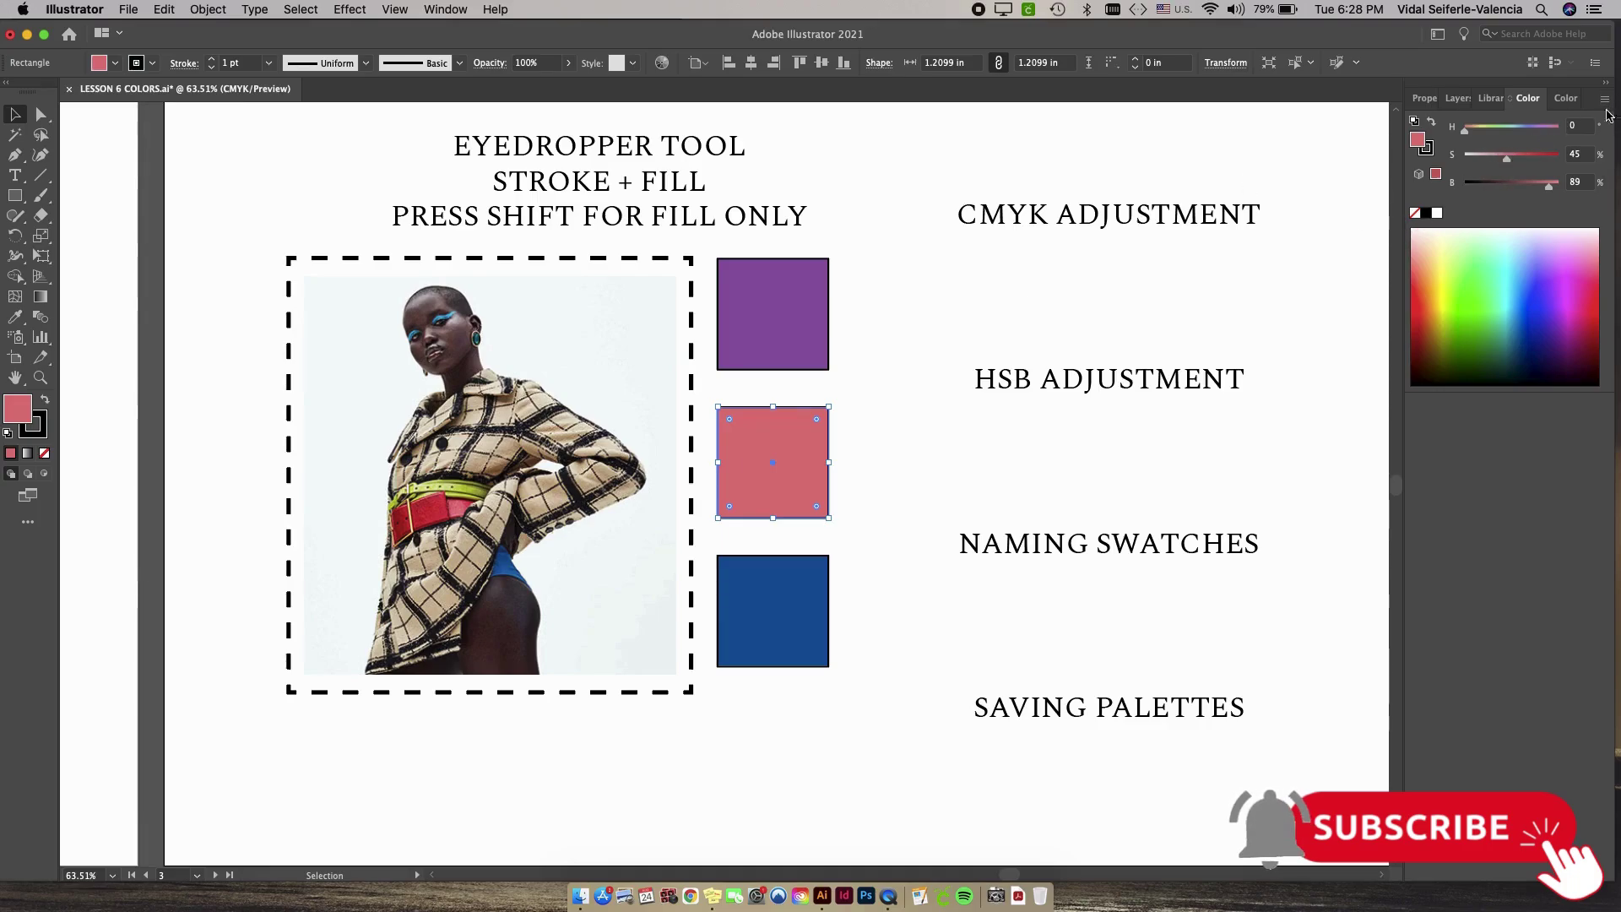
# Step: Show the blue square's fill as HSB values and reduce its saturation to 47%
pyautogui.click(798, 589)
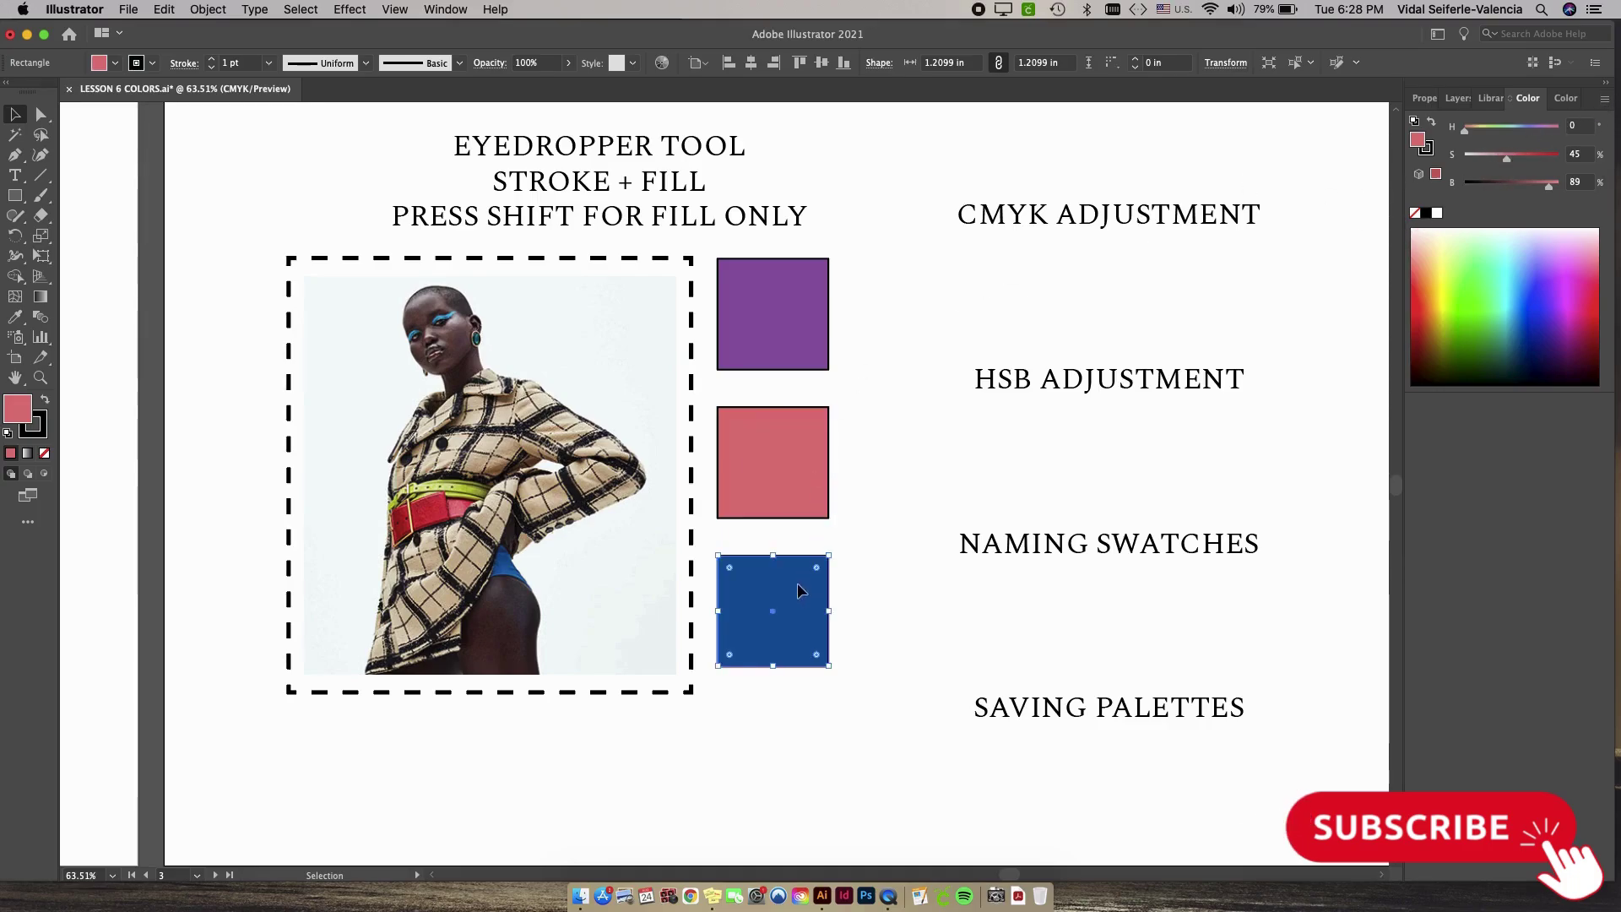
pyautogui.click(1605, 99)
pyautogui.click(1567, 162)
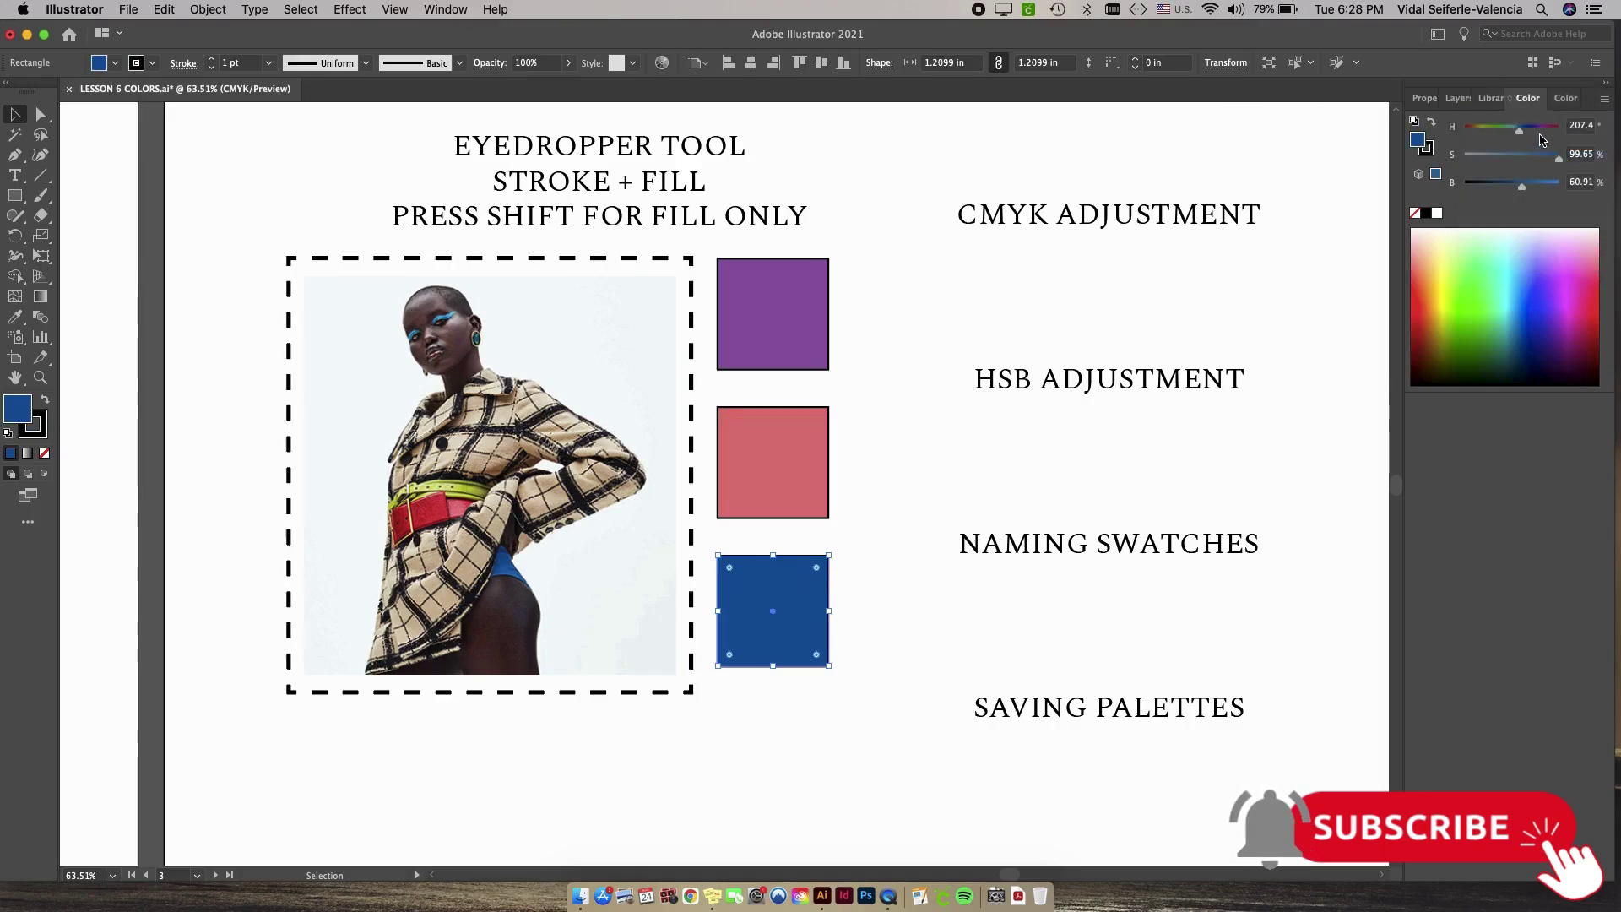
pyautogui.click(1607, 102)
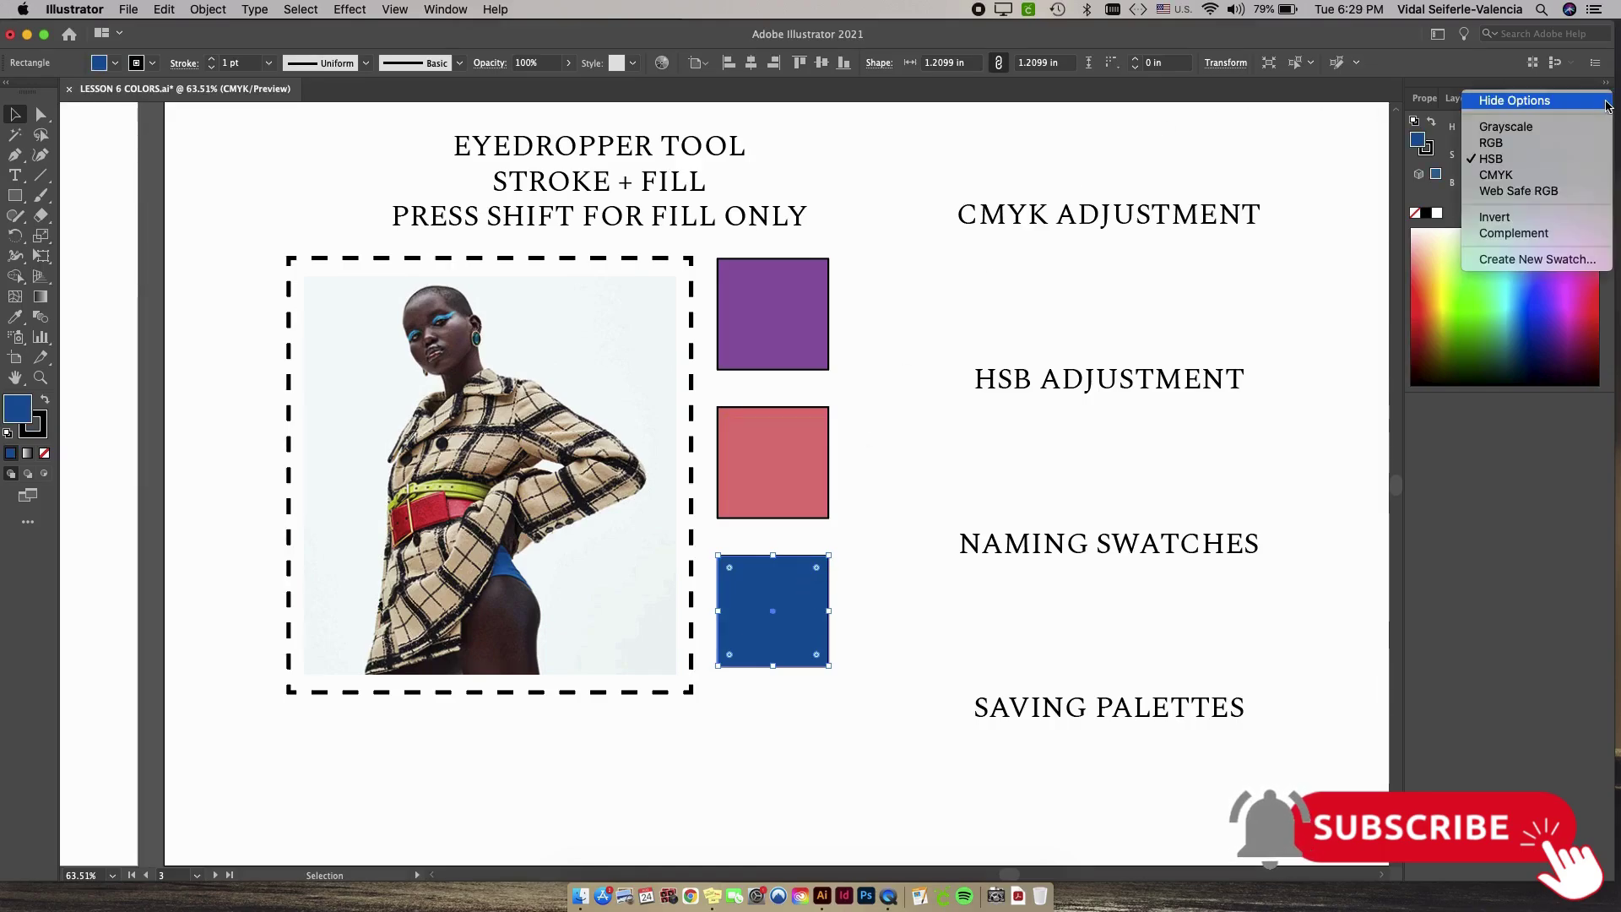
pyautogui.click(1545, 160)
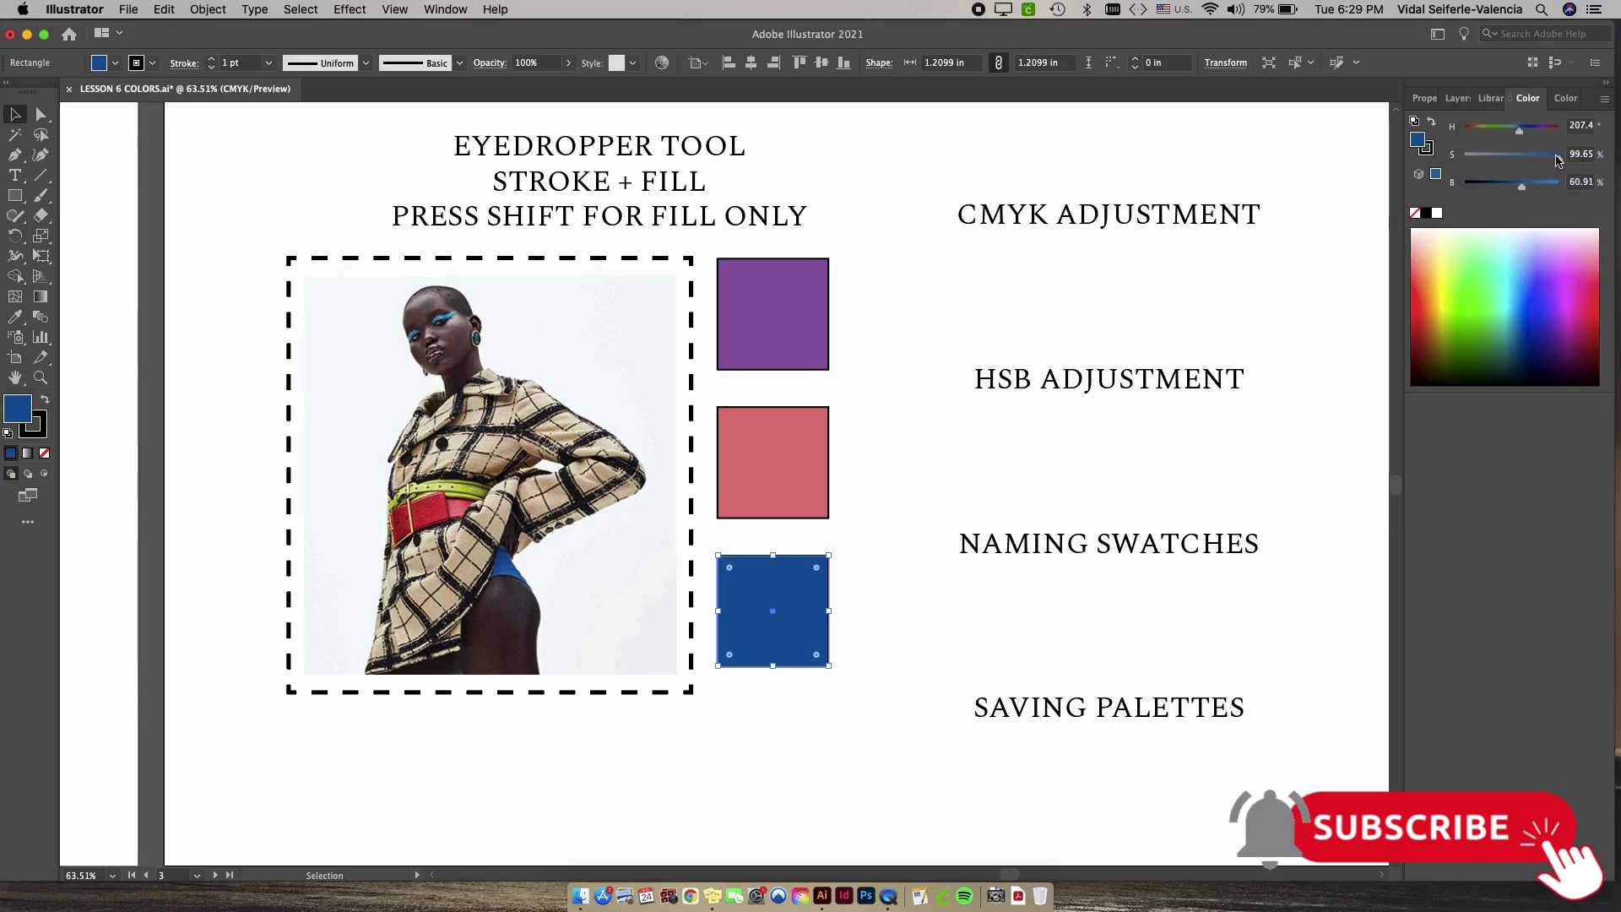
pyautogui.moveTo(1558, 161); pyautogui.dragTo(1510, 160)
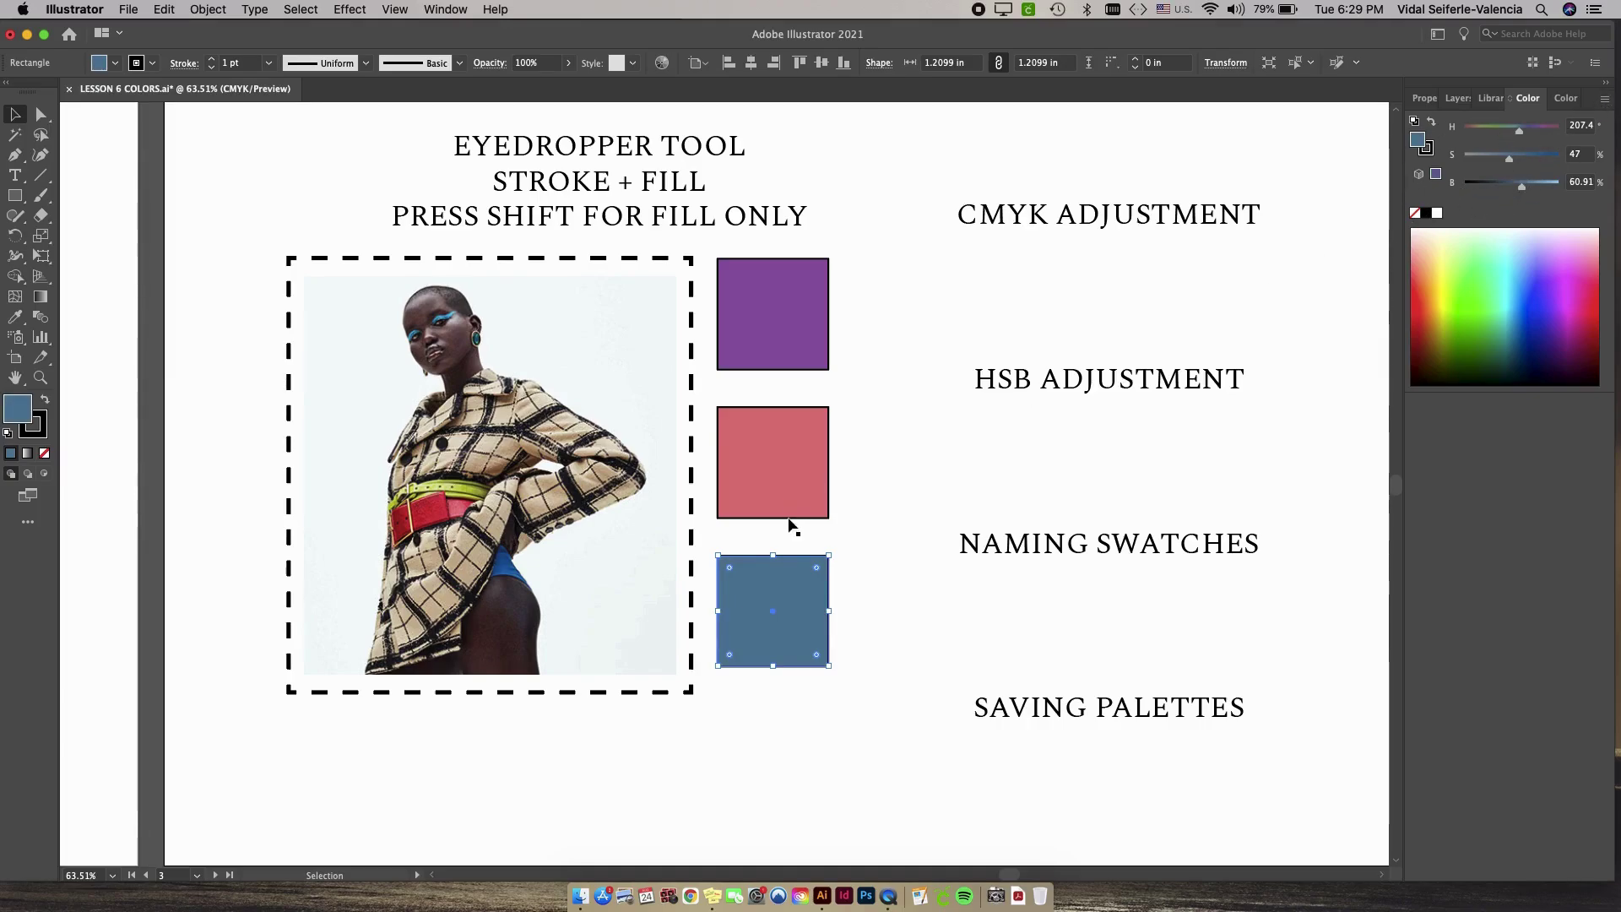
pyautogui.click(1605, 99)
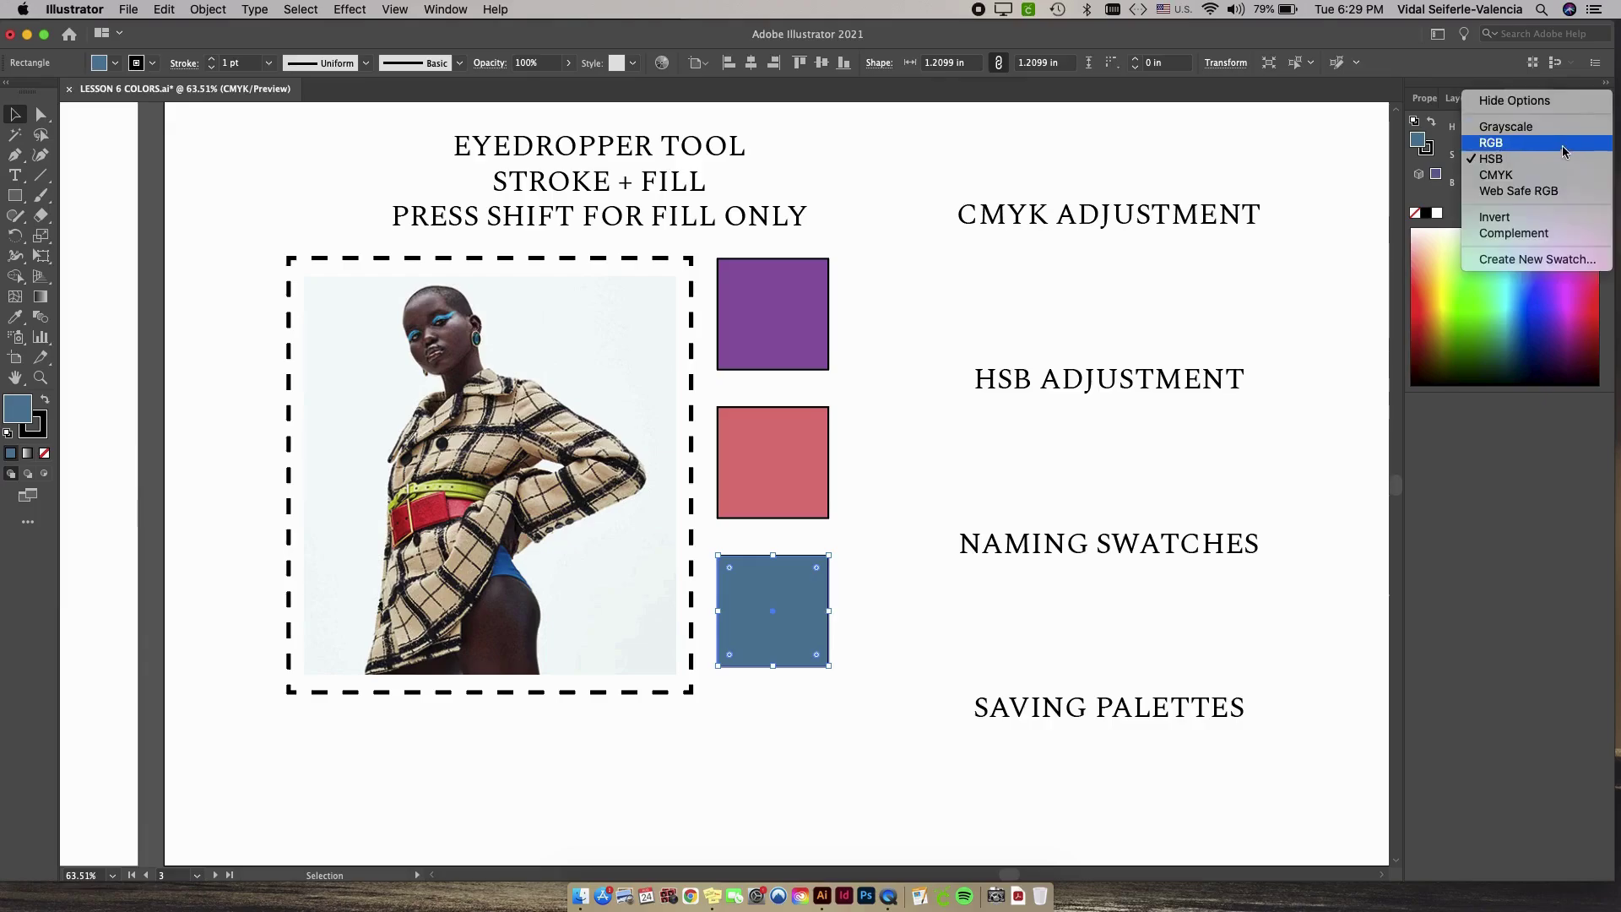
pyautogui.click(1304, 219)
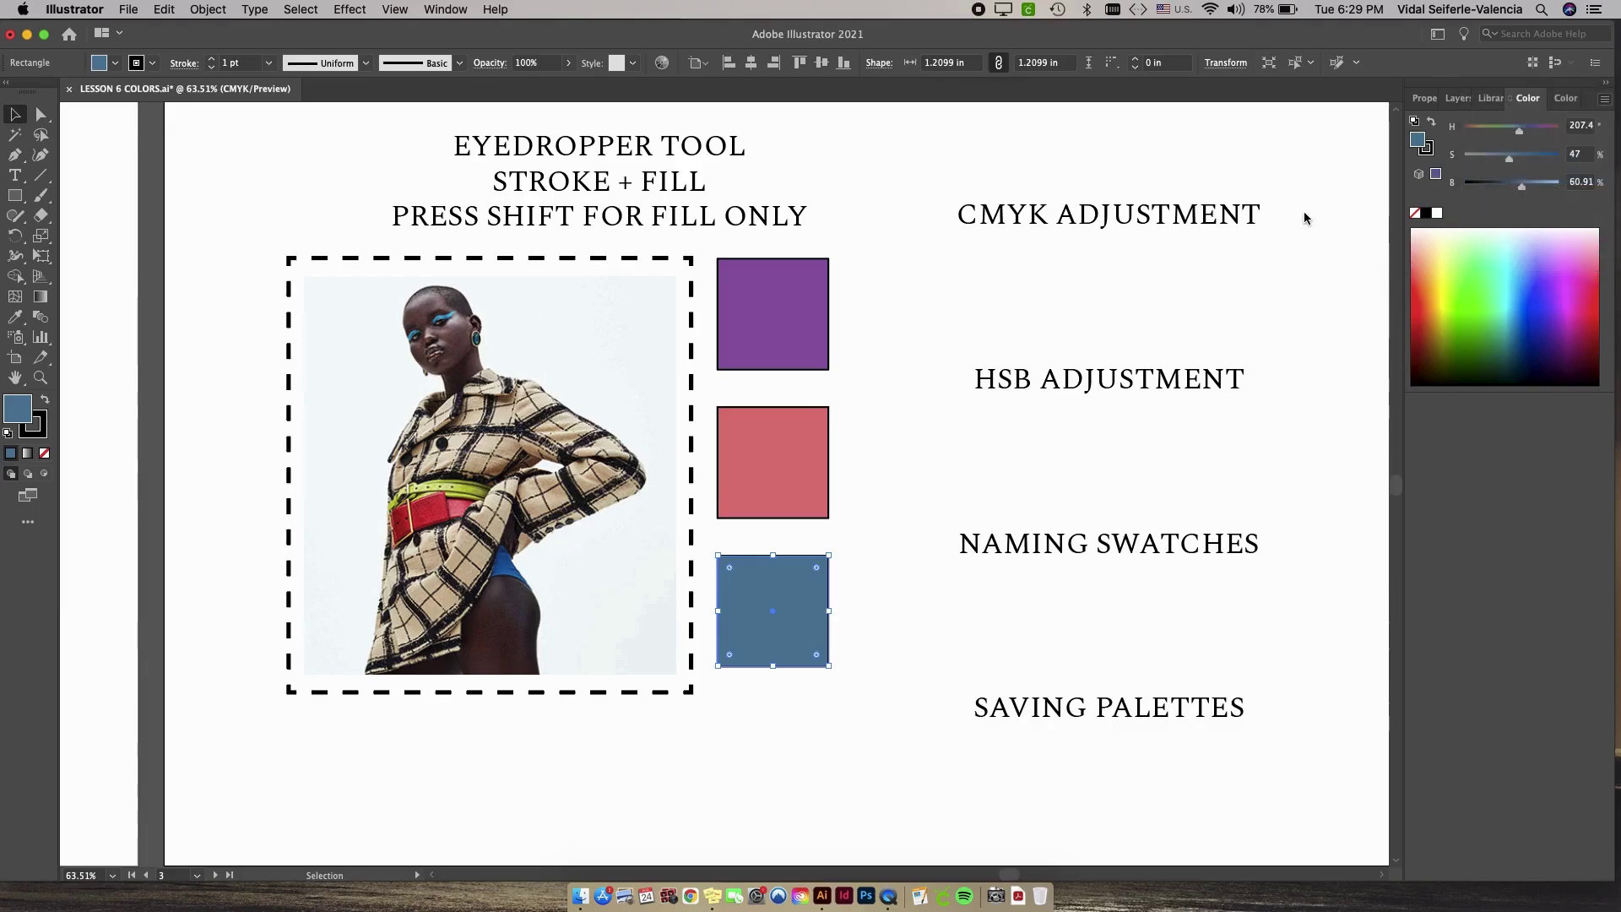
pyautogui.click(791, 445)
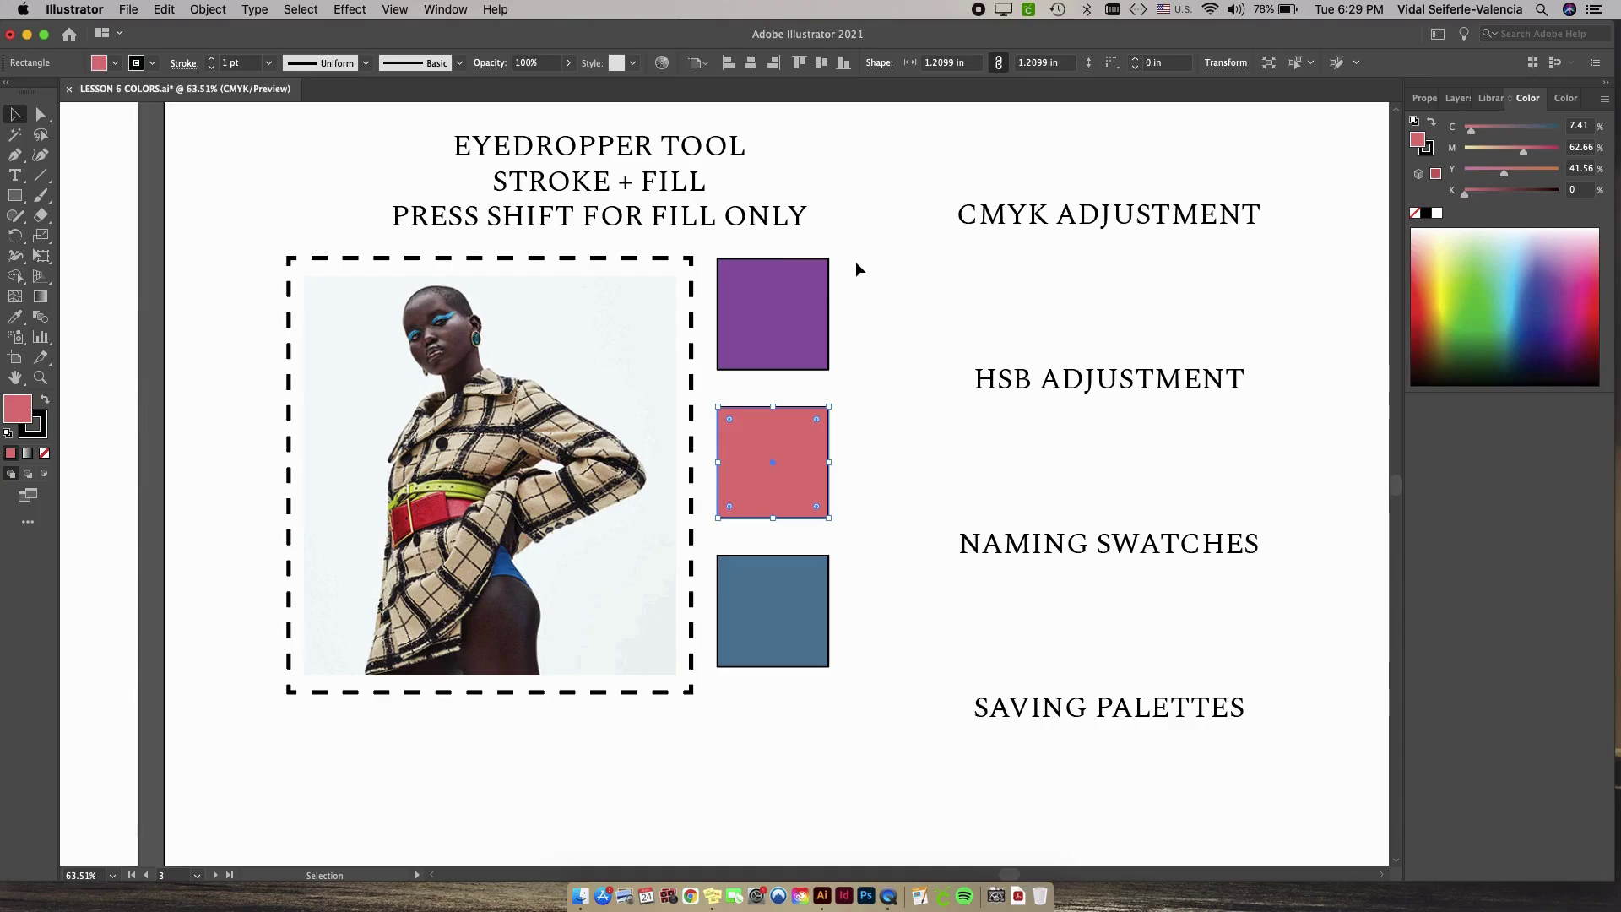
pyautogui.click(923, 246)
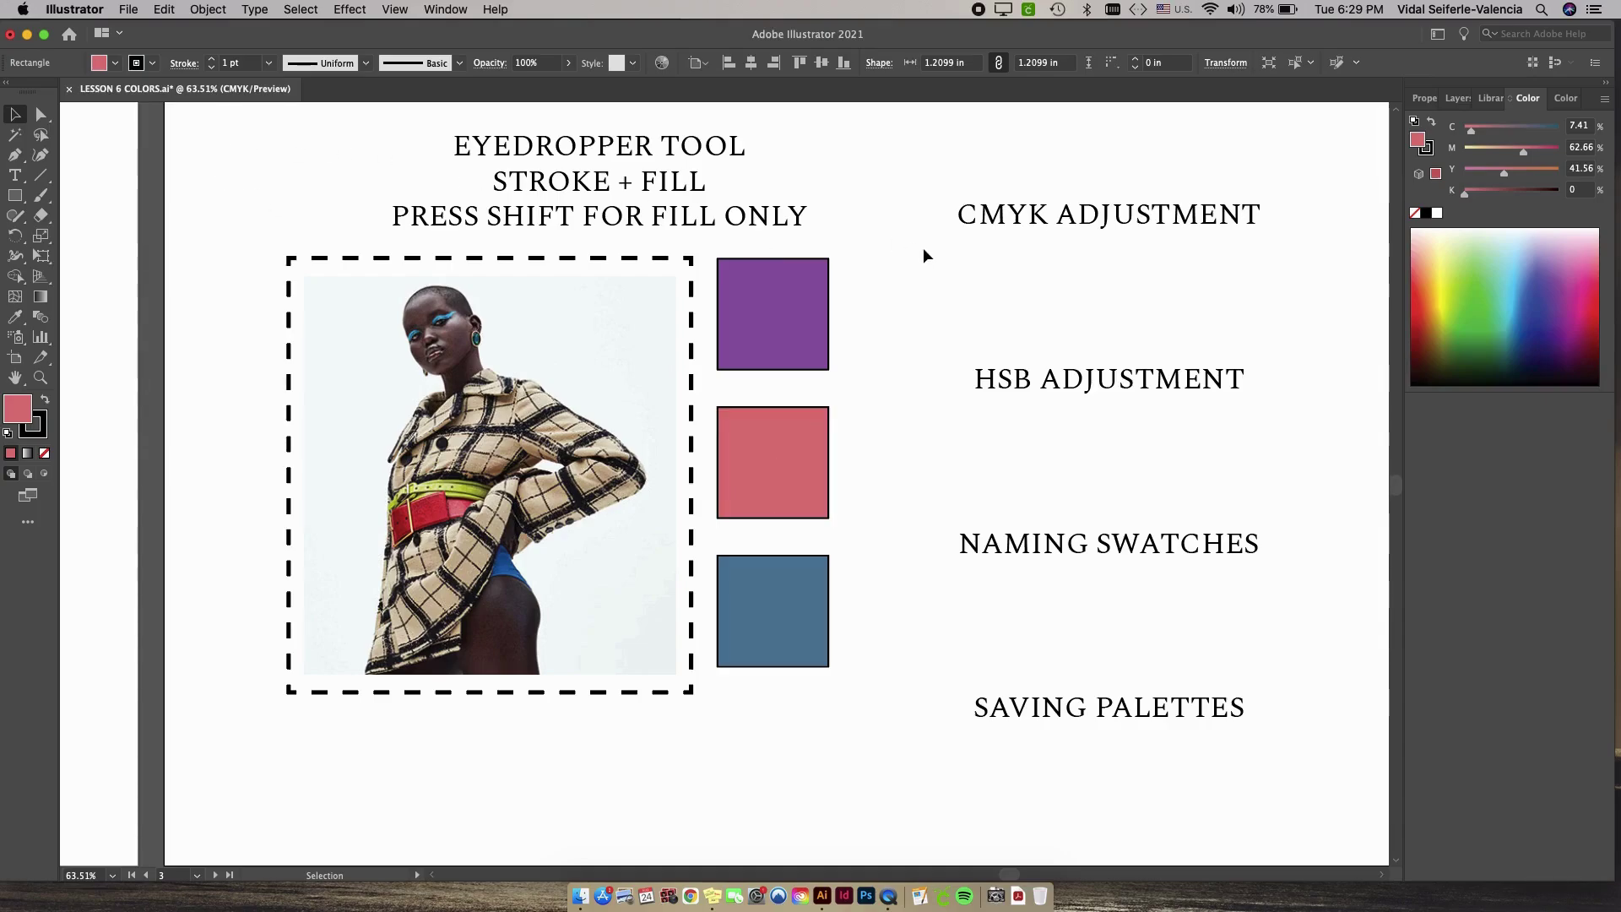
# Step: Show the Swatches panel and move it clear of the squares and headings on the artboard
pyautogui.click(448, 8)
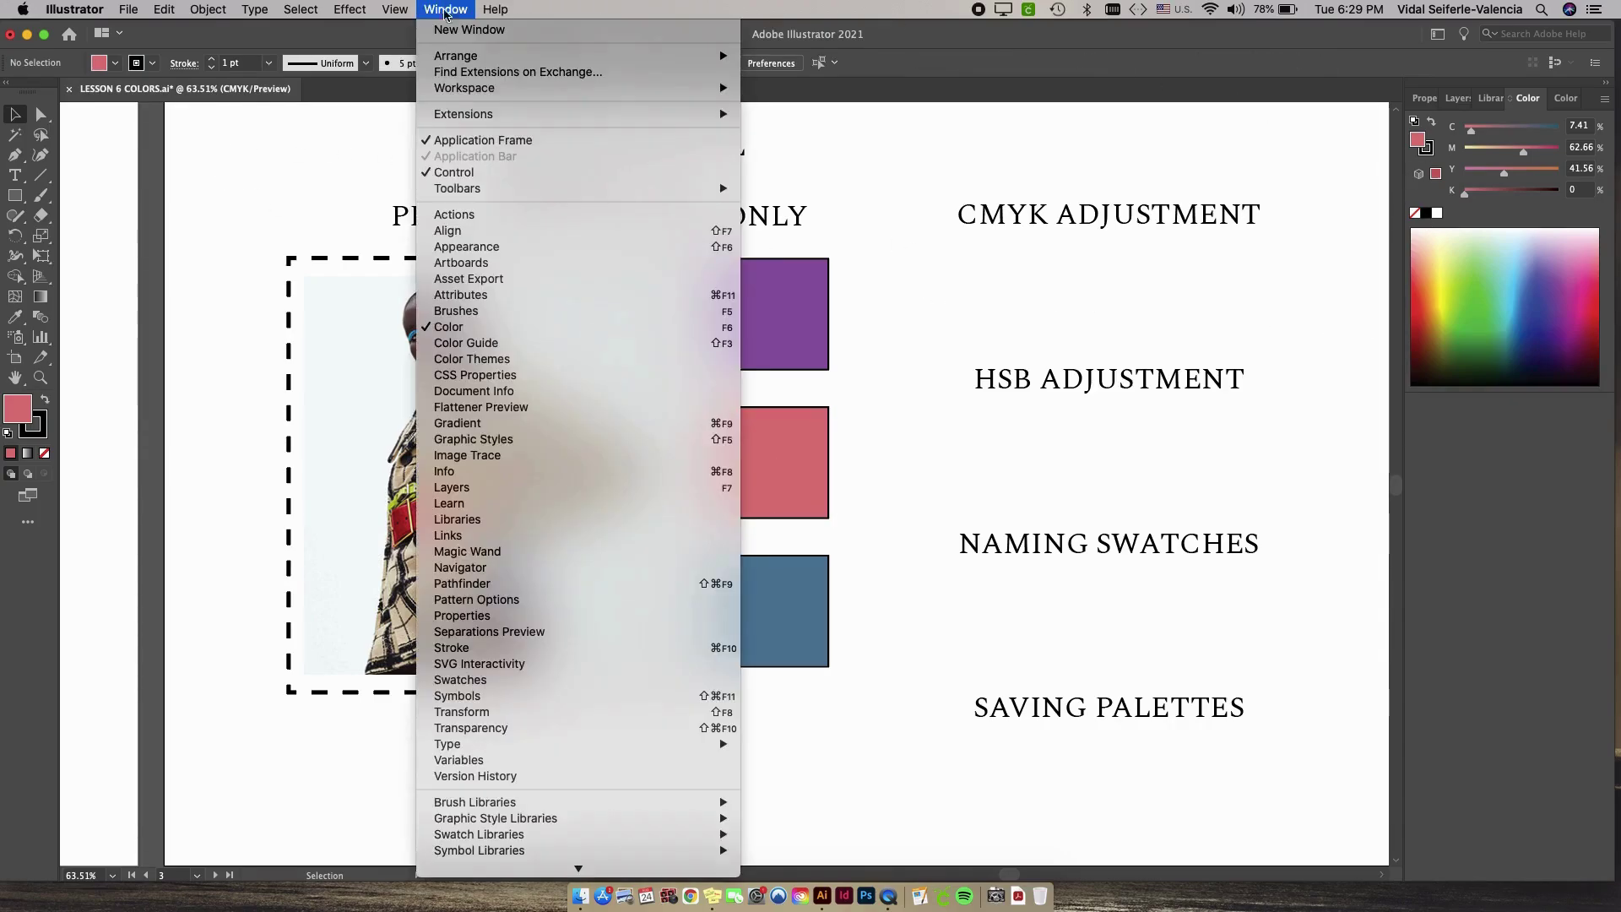
pyautogui.click(531, 680)
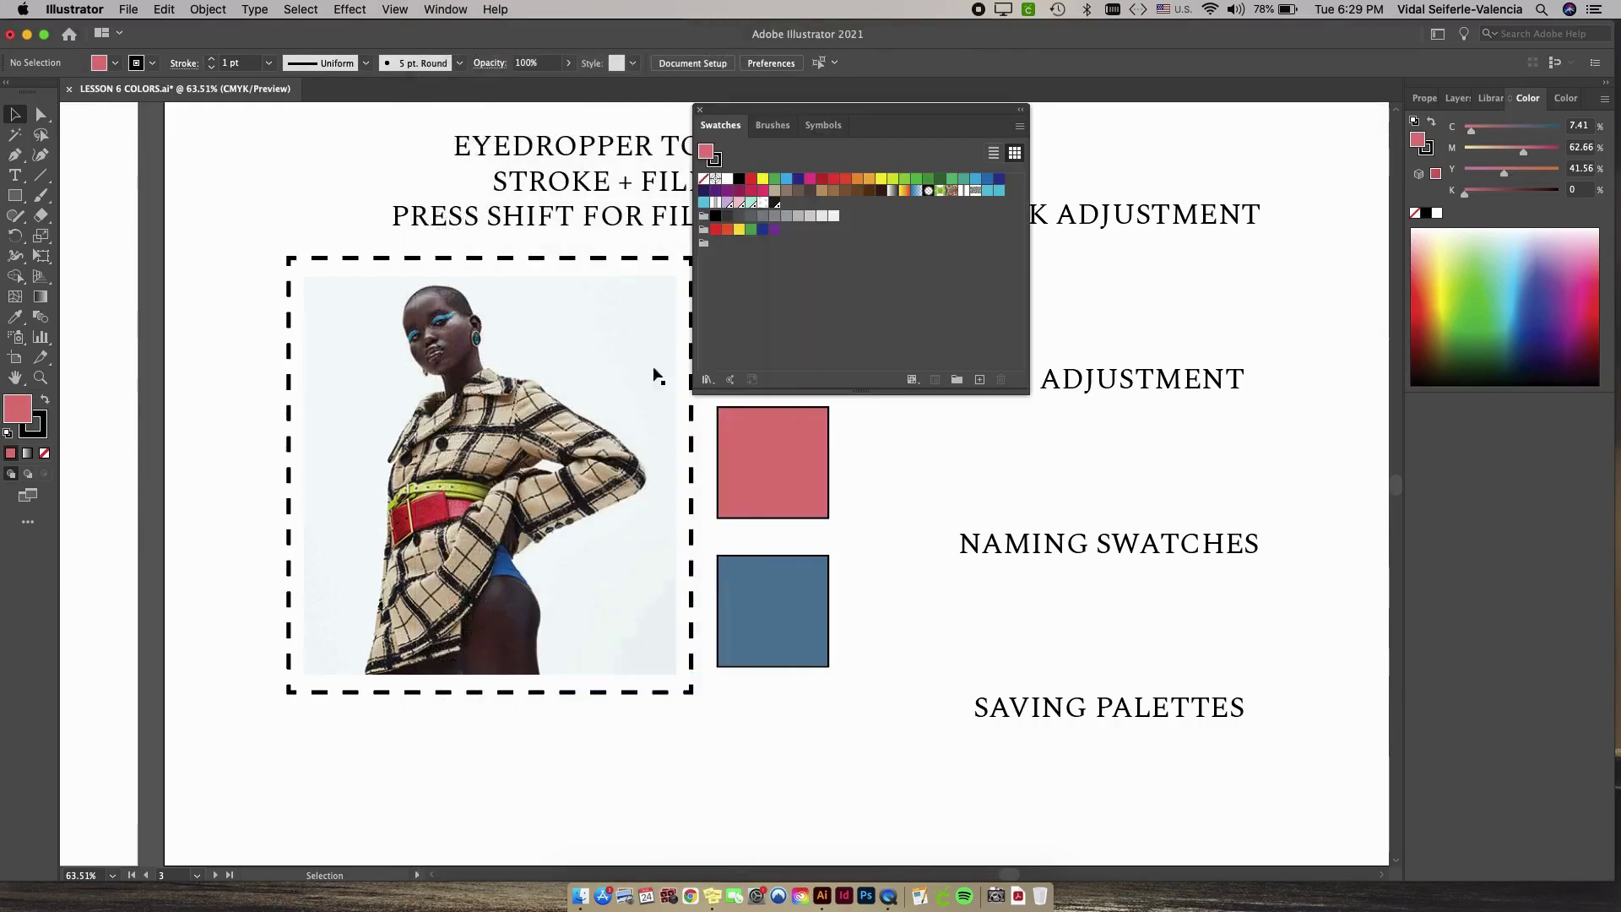
pyautogui.moveTo(883, 110); pyautogui.dragTo(1340, 207)
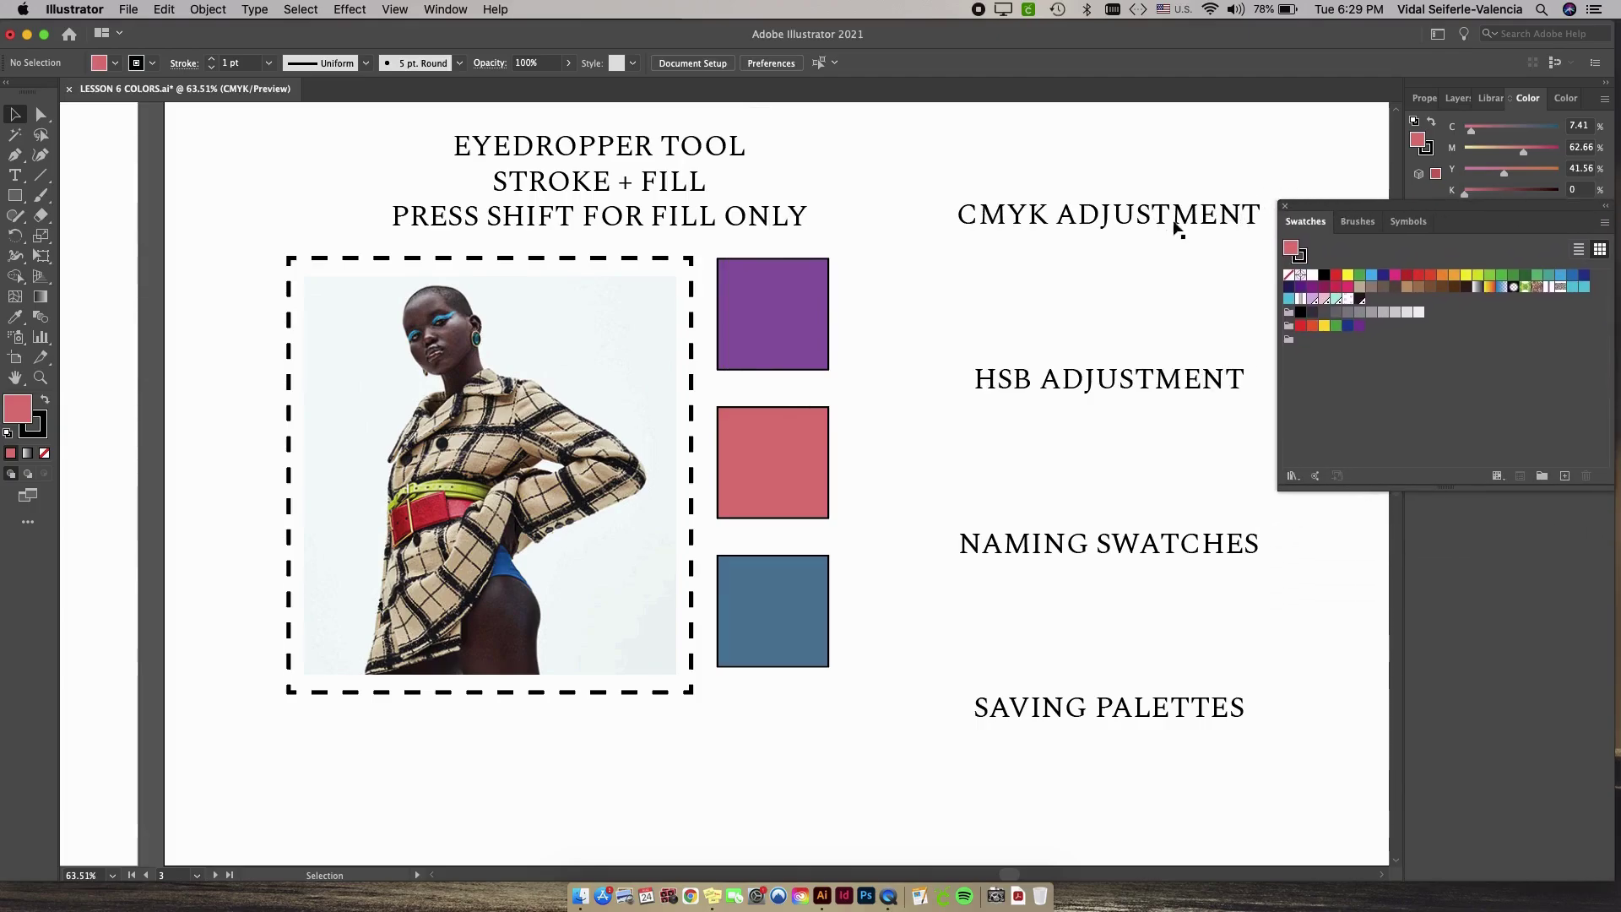
pyautogui.moveTo(1069, 305); pyautogui.dragTo(928, 312)
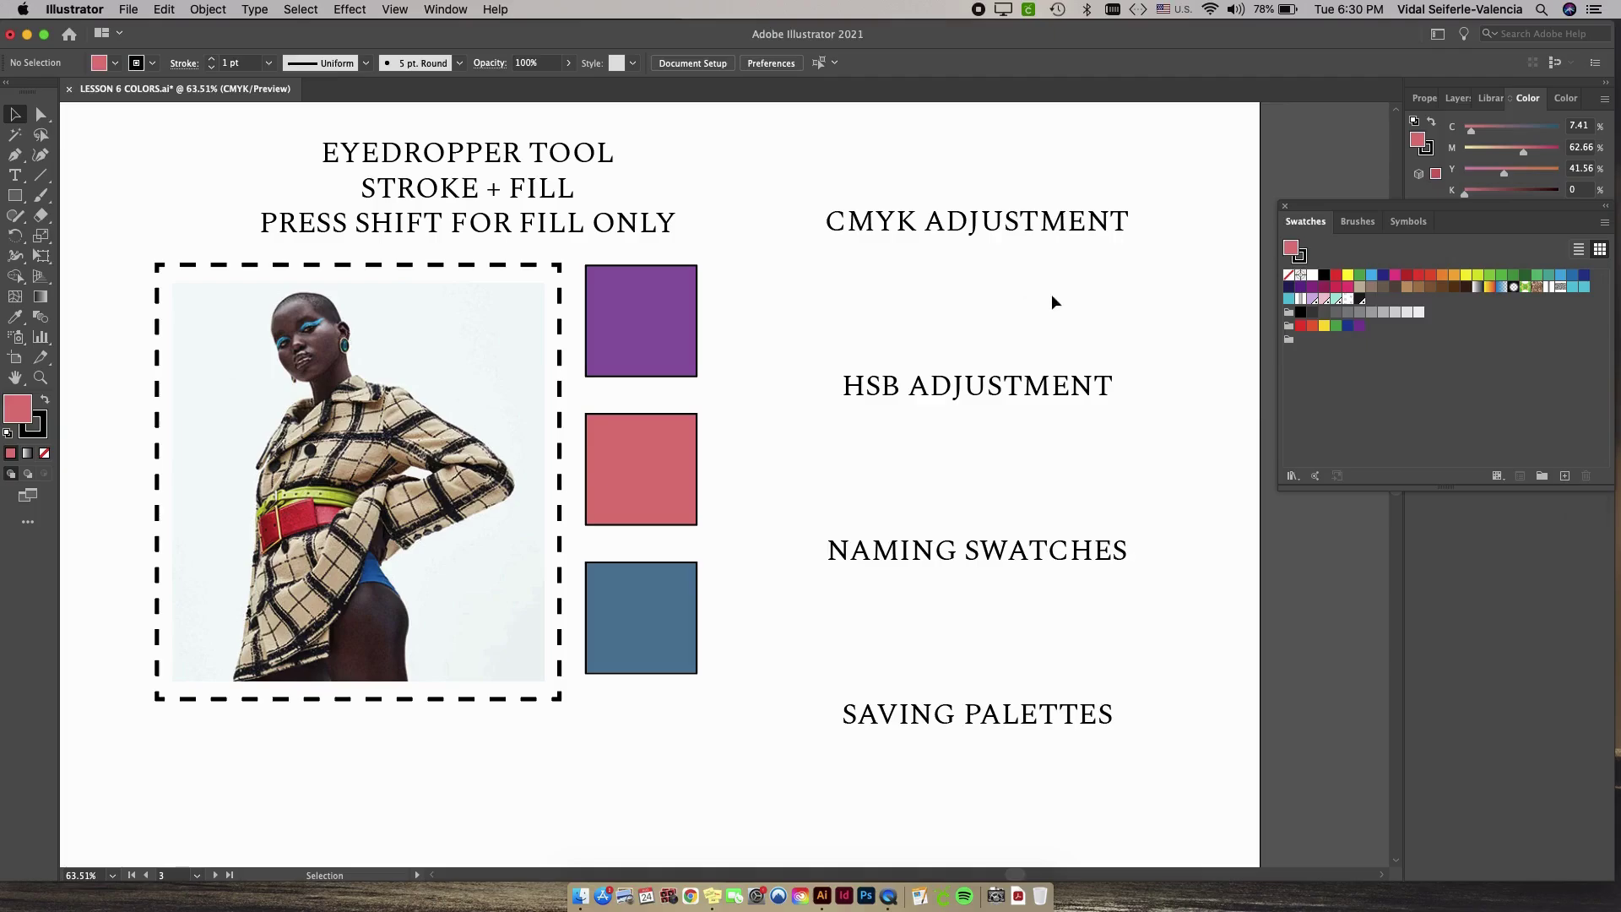
# Step: Create a new swatch color group named "Lesson 6 Colors"
pyautogui.click(1543, 479)
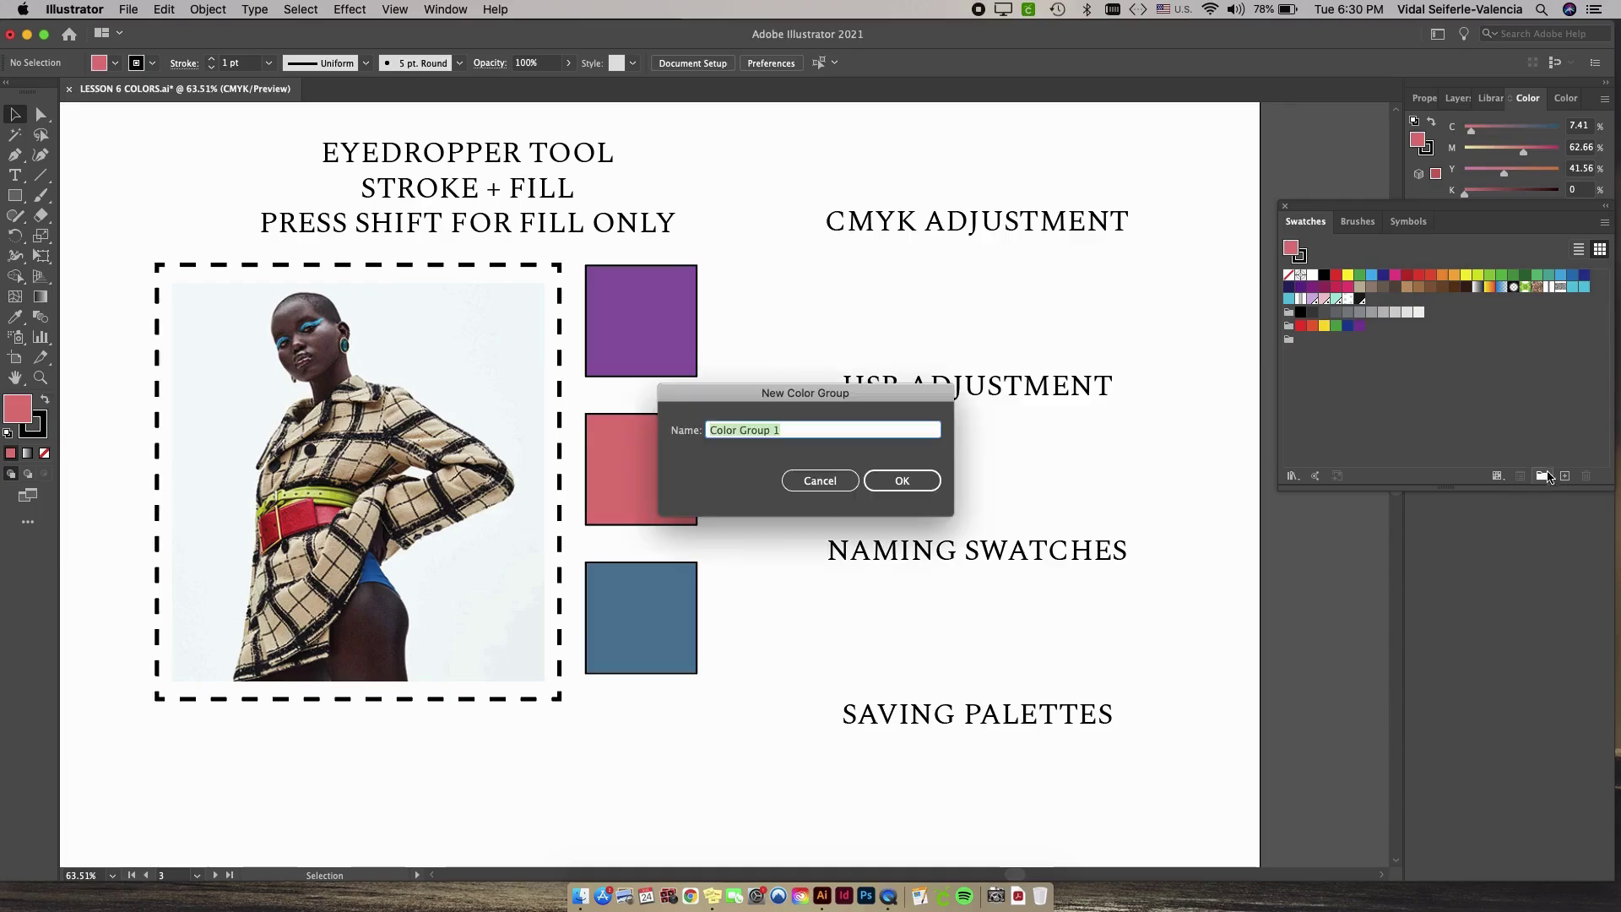
pyautogui.write('Les')
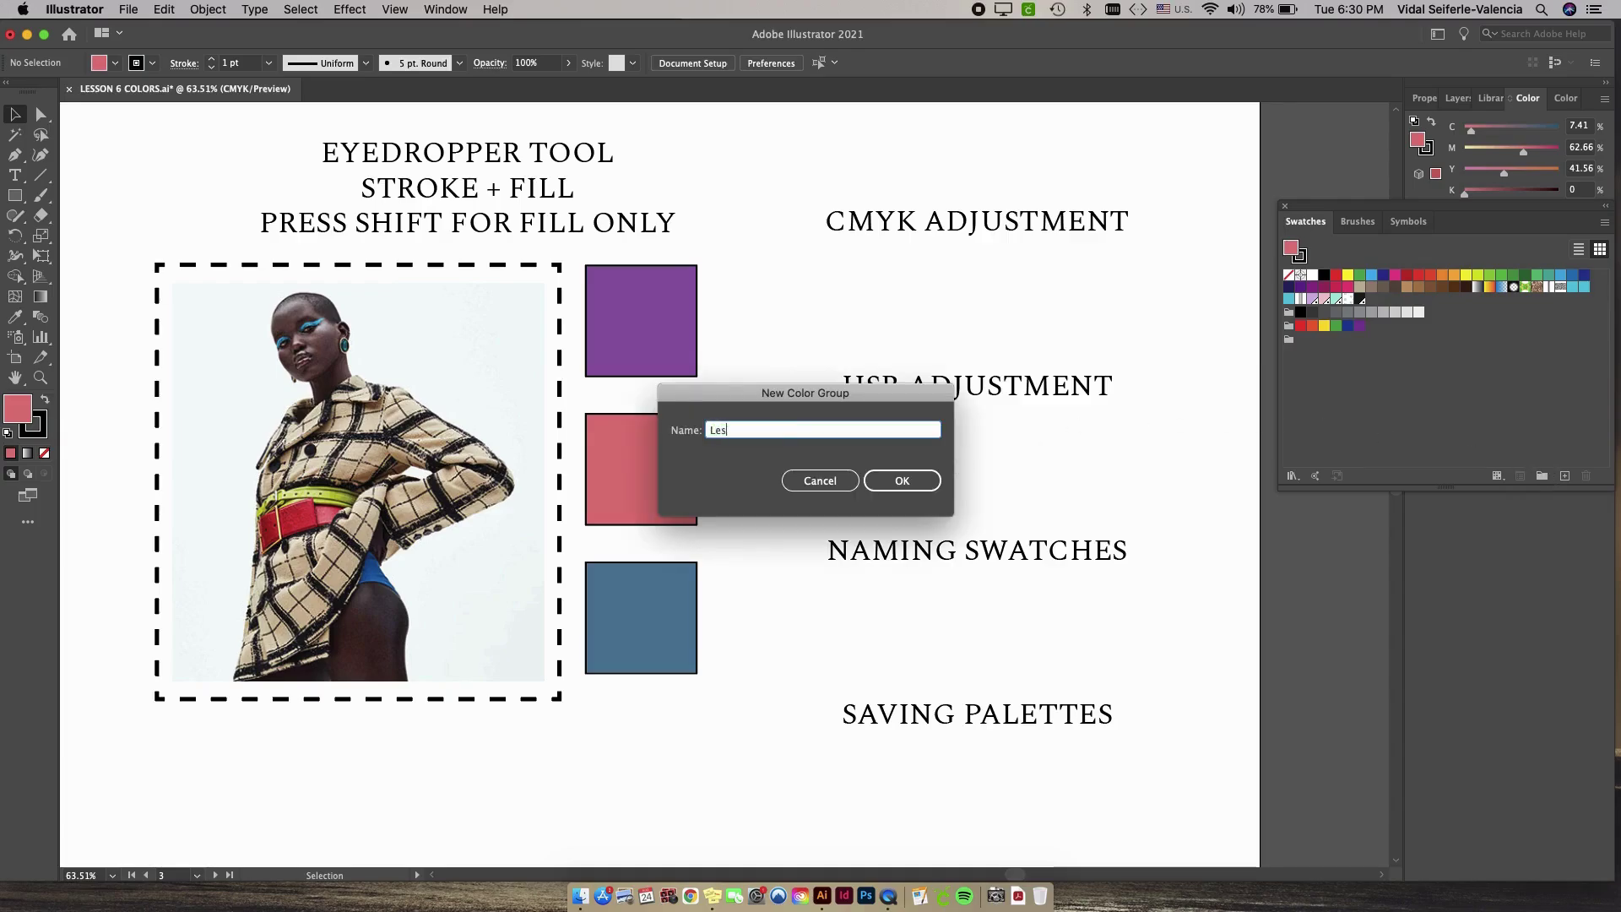
pyautogui.write('son 6 Colors')
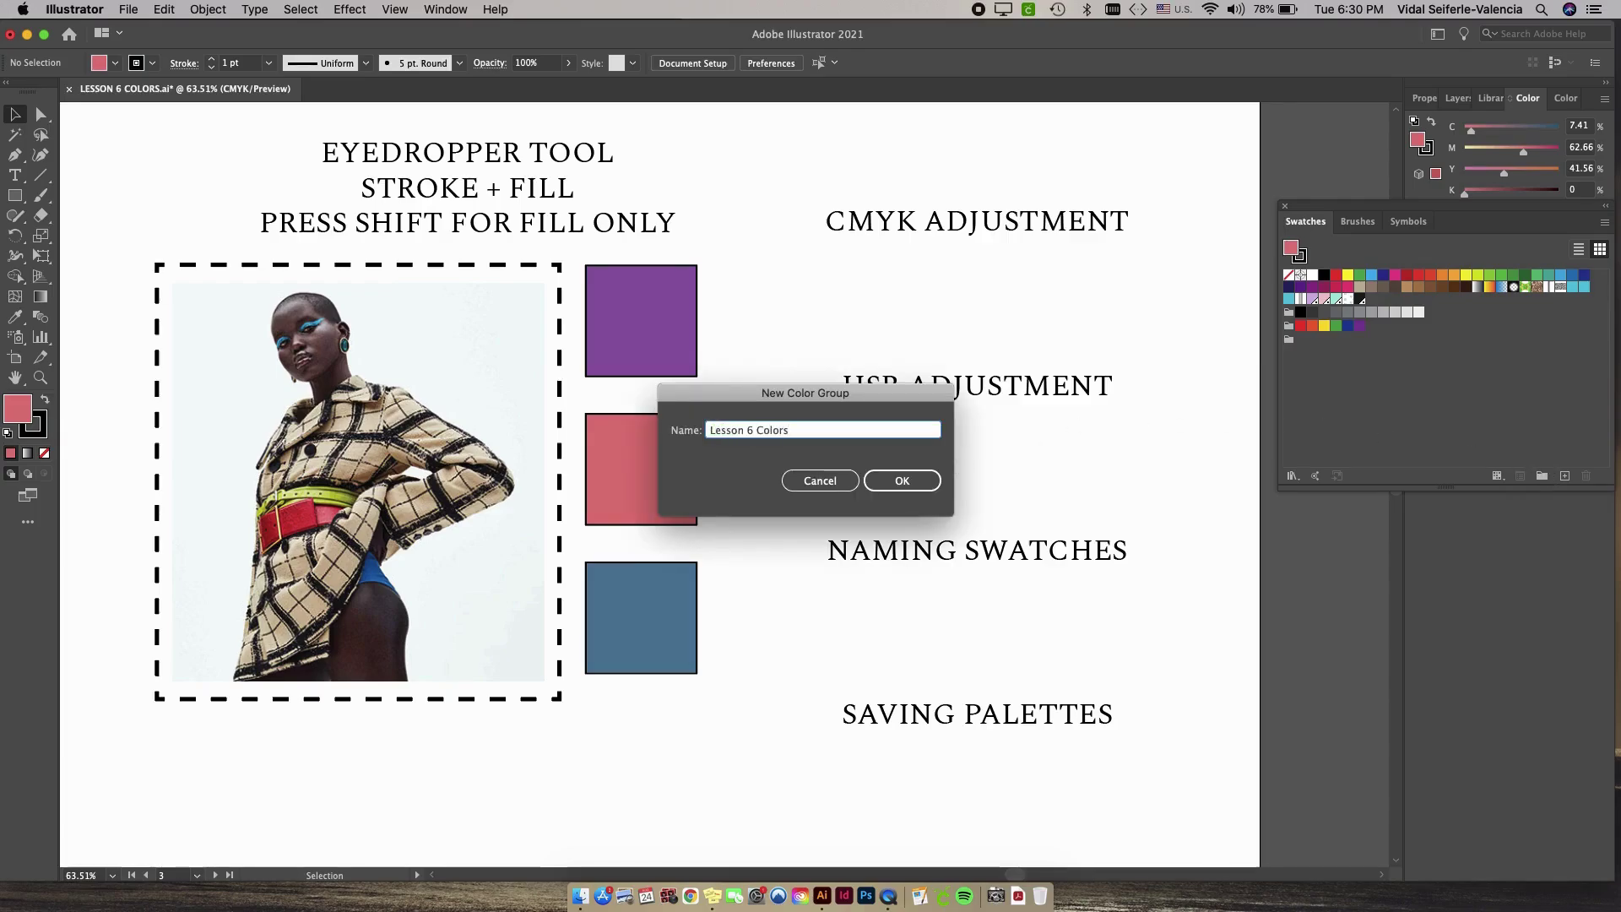
pyautogui.click(902, 481)
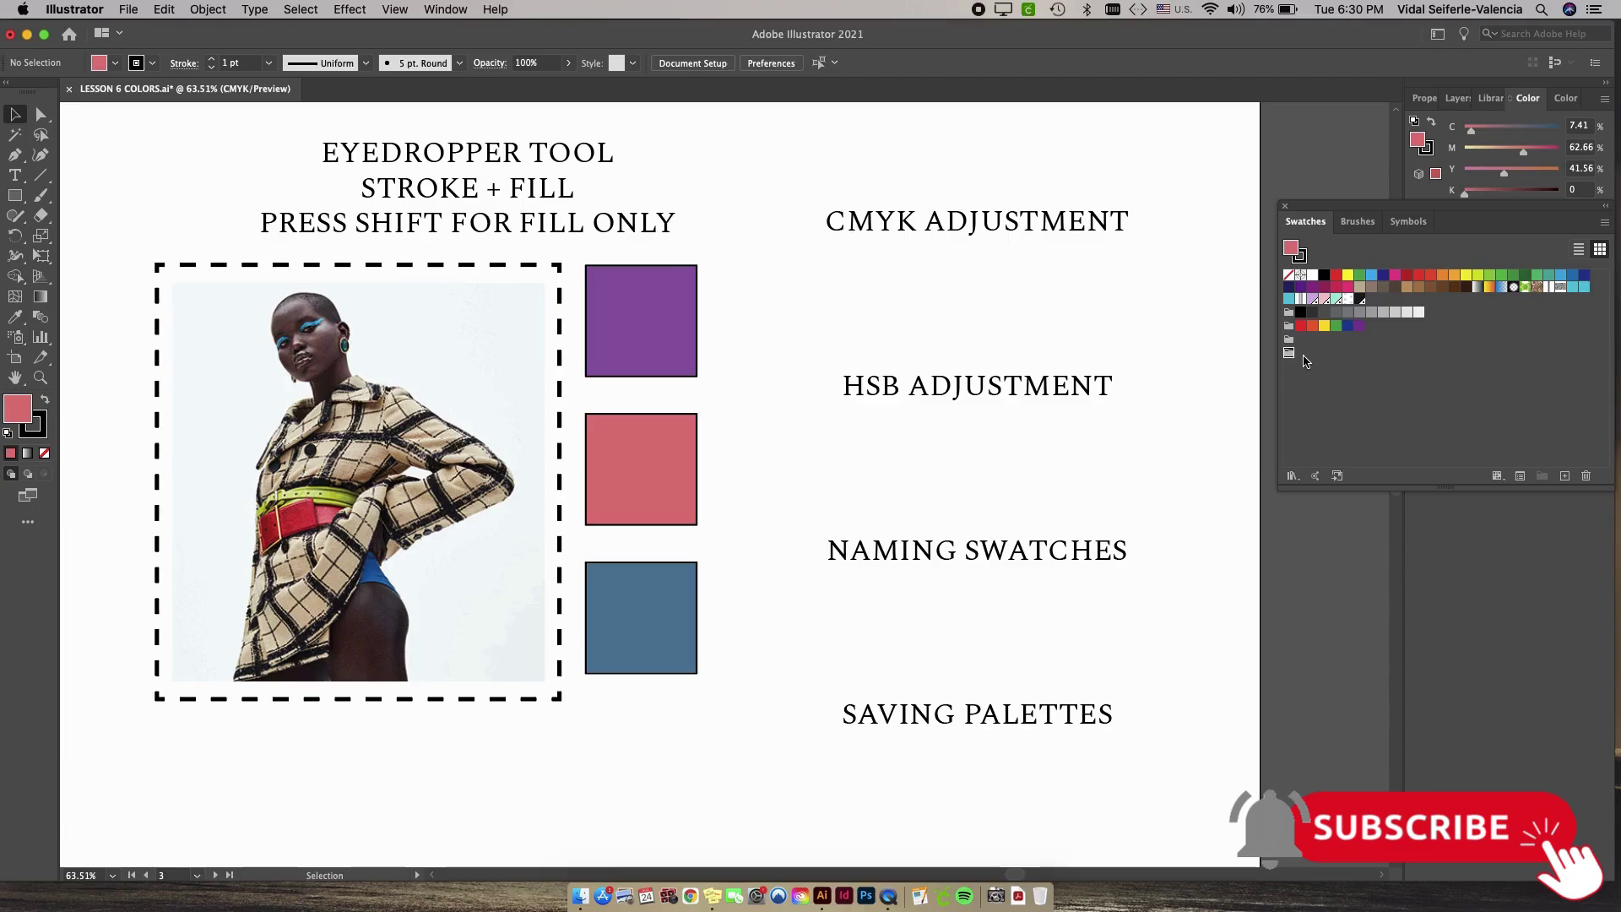
# Step: Add the purple square's fill color as a swatch in the Lesson 6 Colors group
pyautogui.click(662, 343)
pyautogui.click(660, 502)
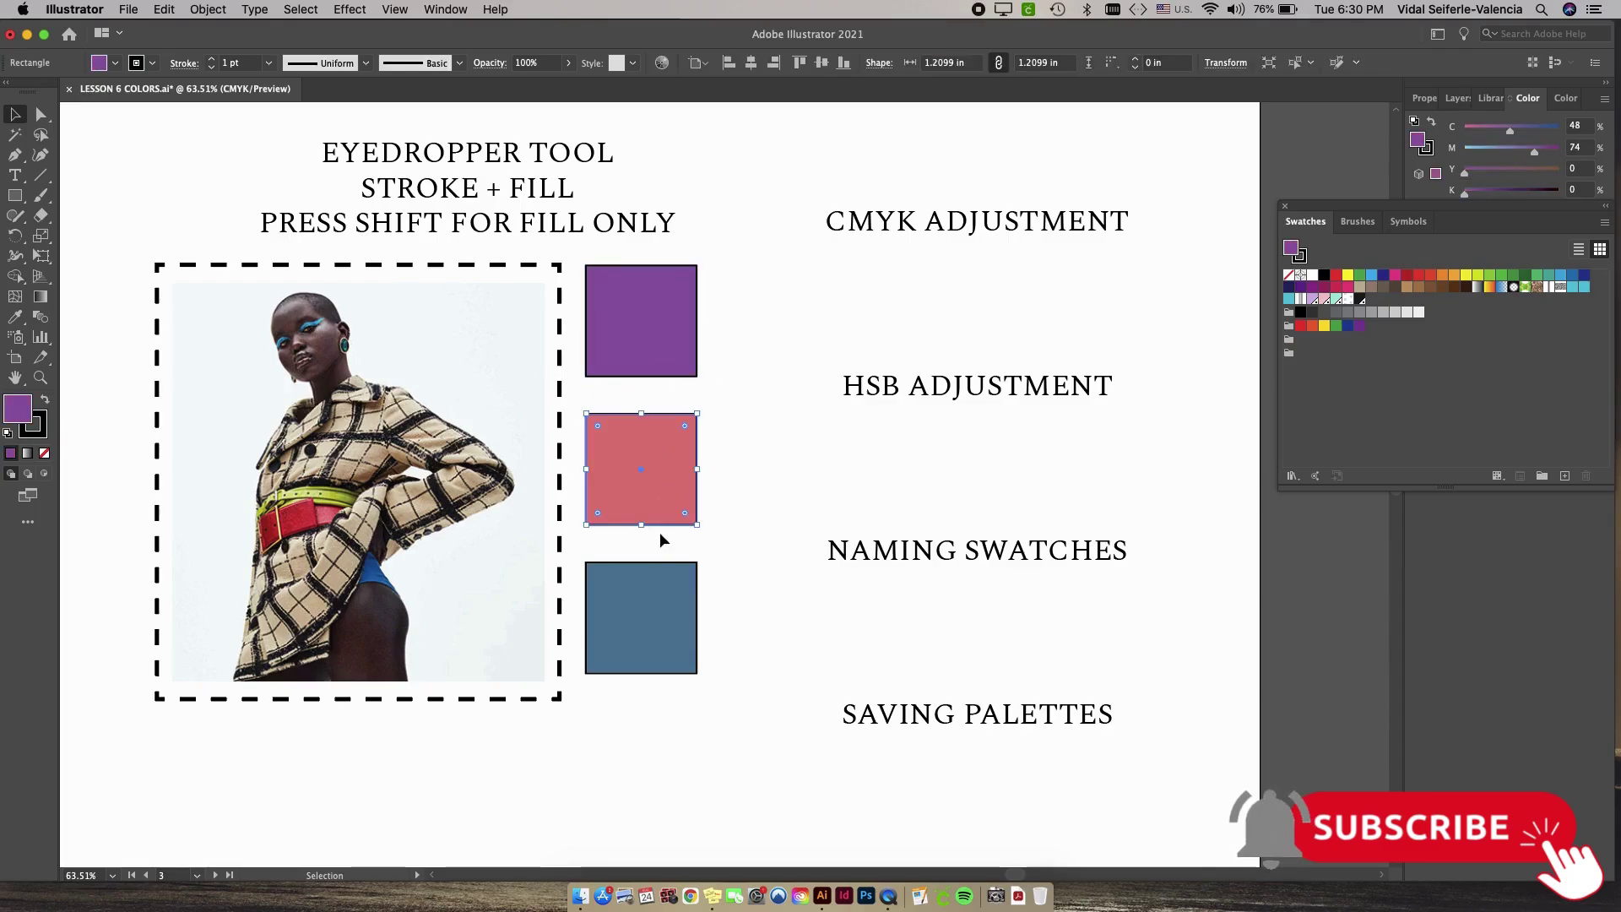
pyautogui.click(675, 607)
pyautogui.click(666, 363)
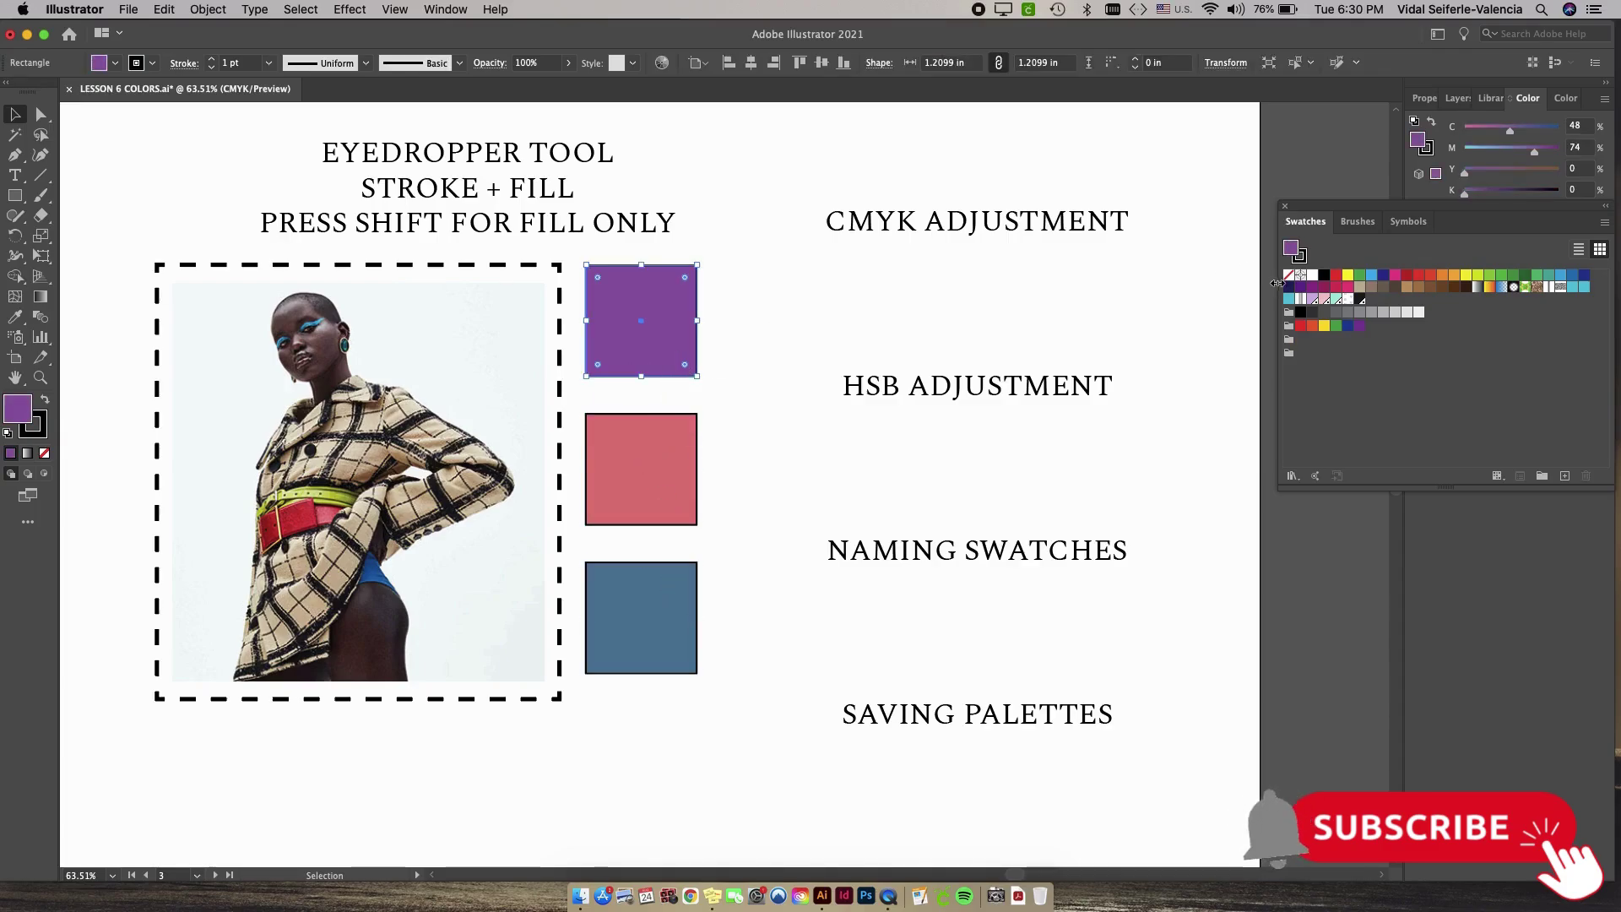
pyautogui.rightClick(635, 335)
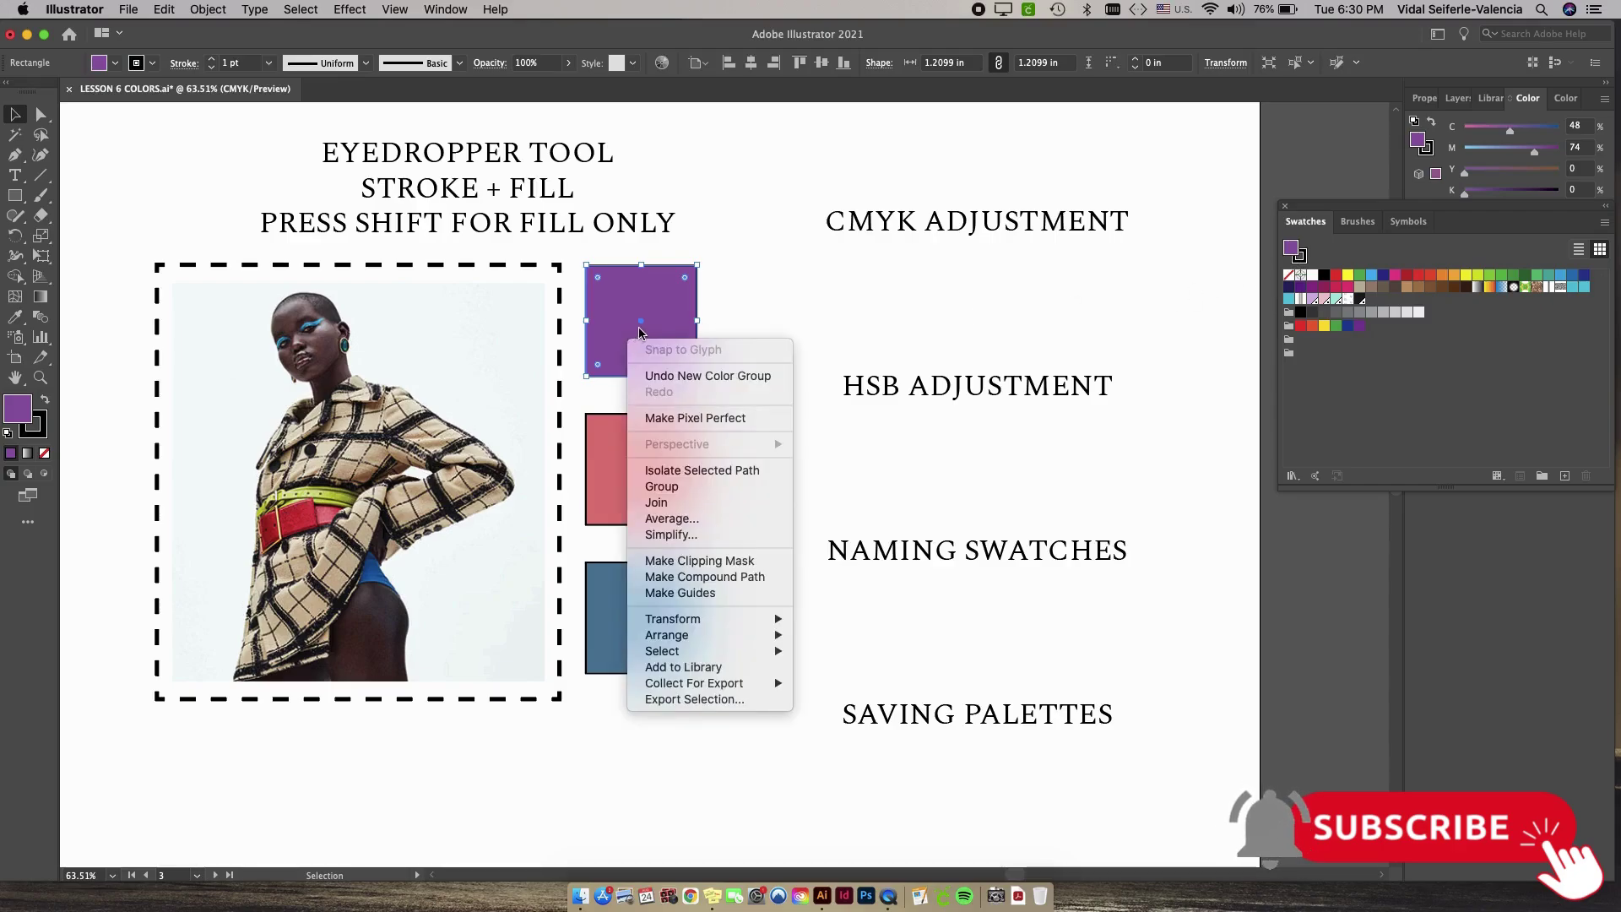
pyautogui.click(698, 282)
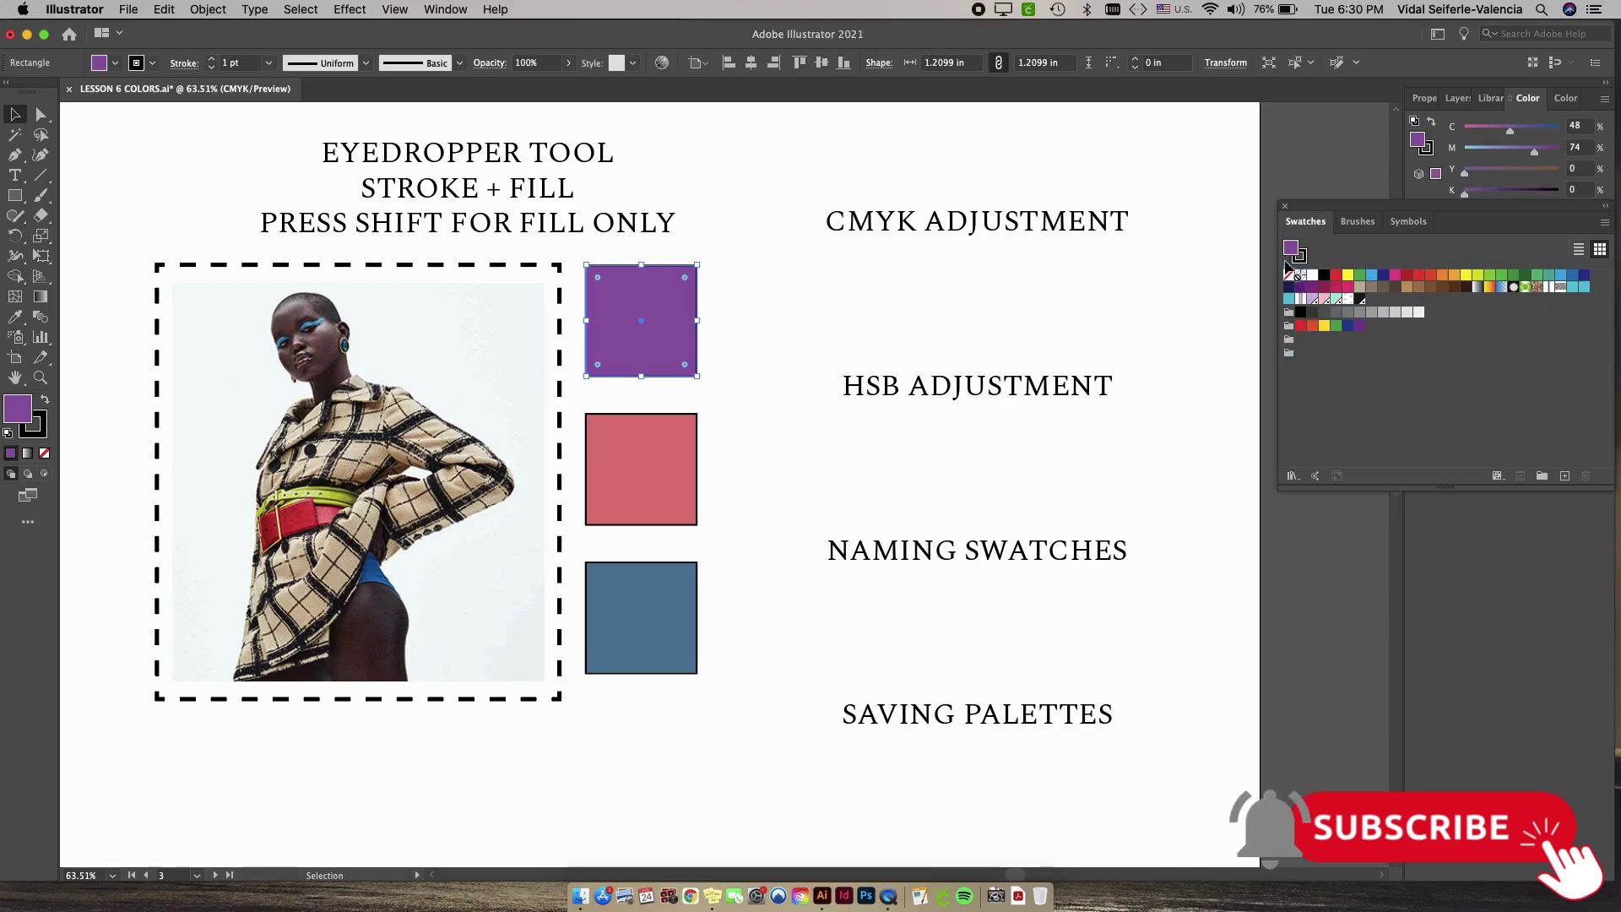
pyautogui.moveTo(1292, 250); pyautogui.dragTo(1302, 355)
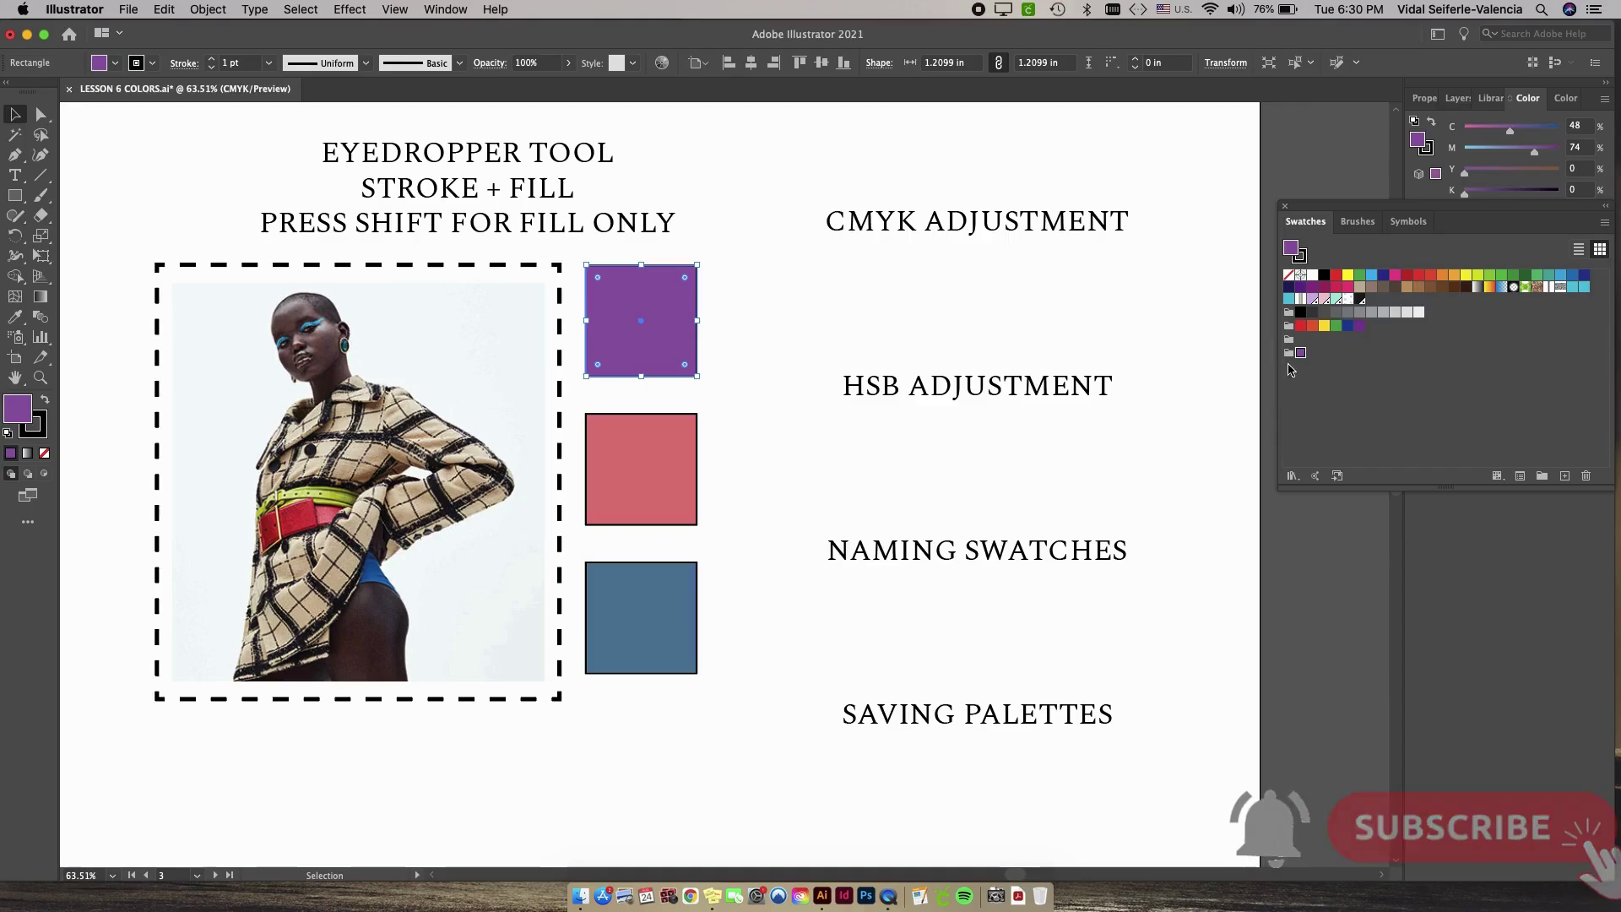
pyautogui.click(1291, 354)
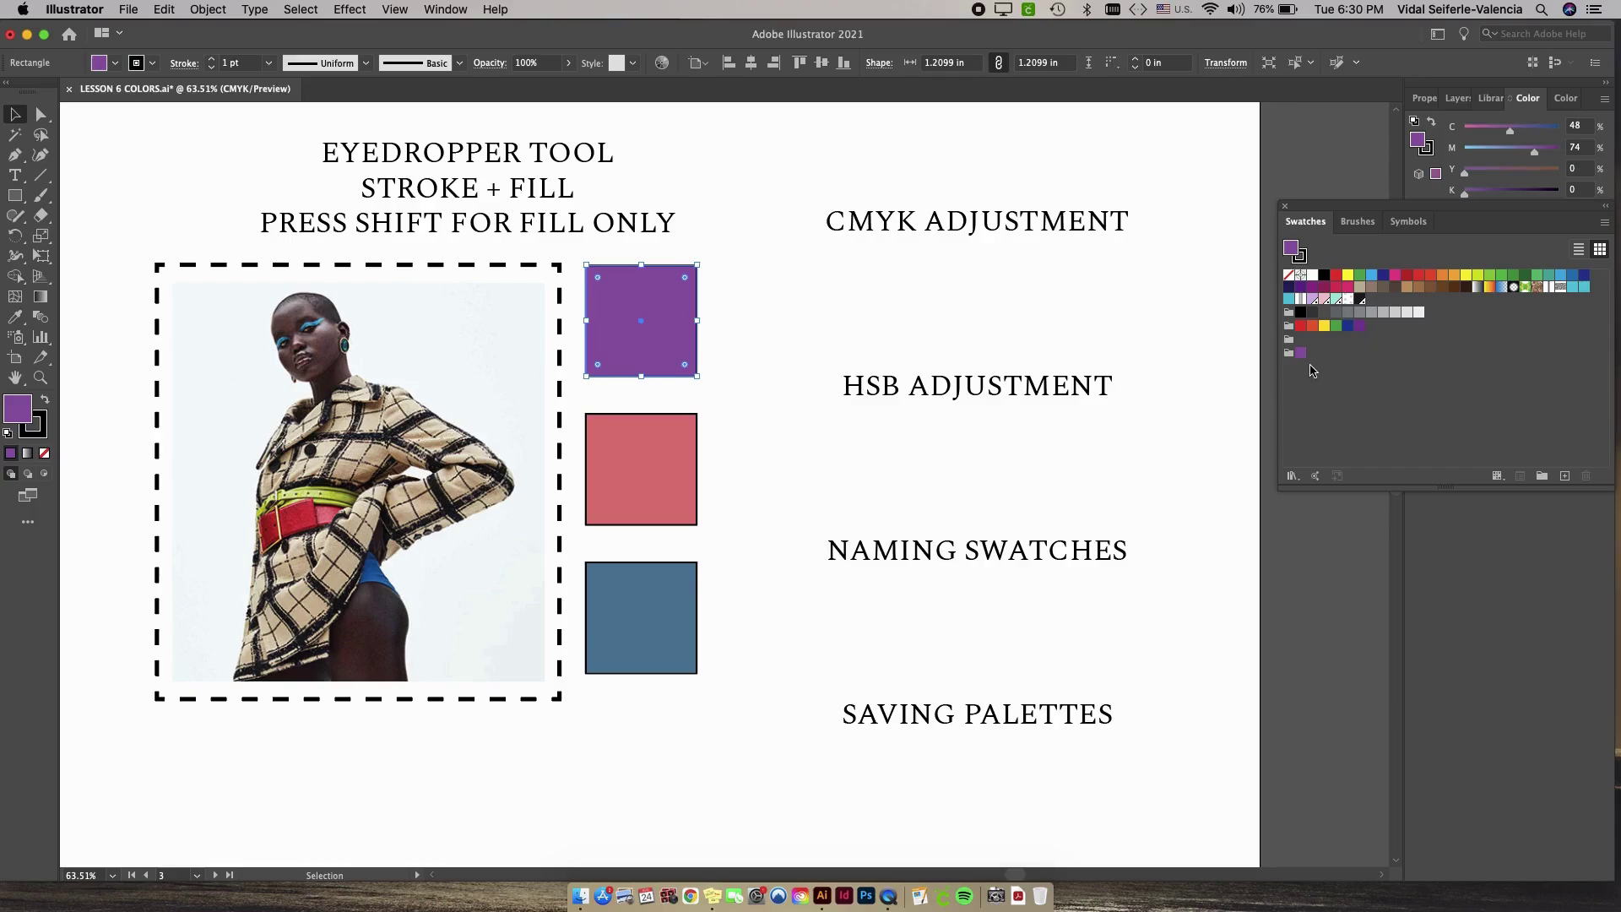
# Step: Add the pink square's fill to the Lesson 6 Colors group as a global process-color swatch named "Salmon Pink", in CMYK mode
pyautogui.click(657, 493)
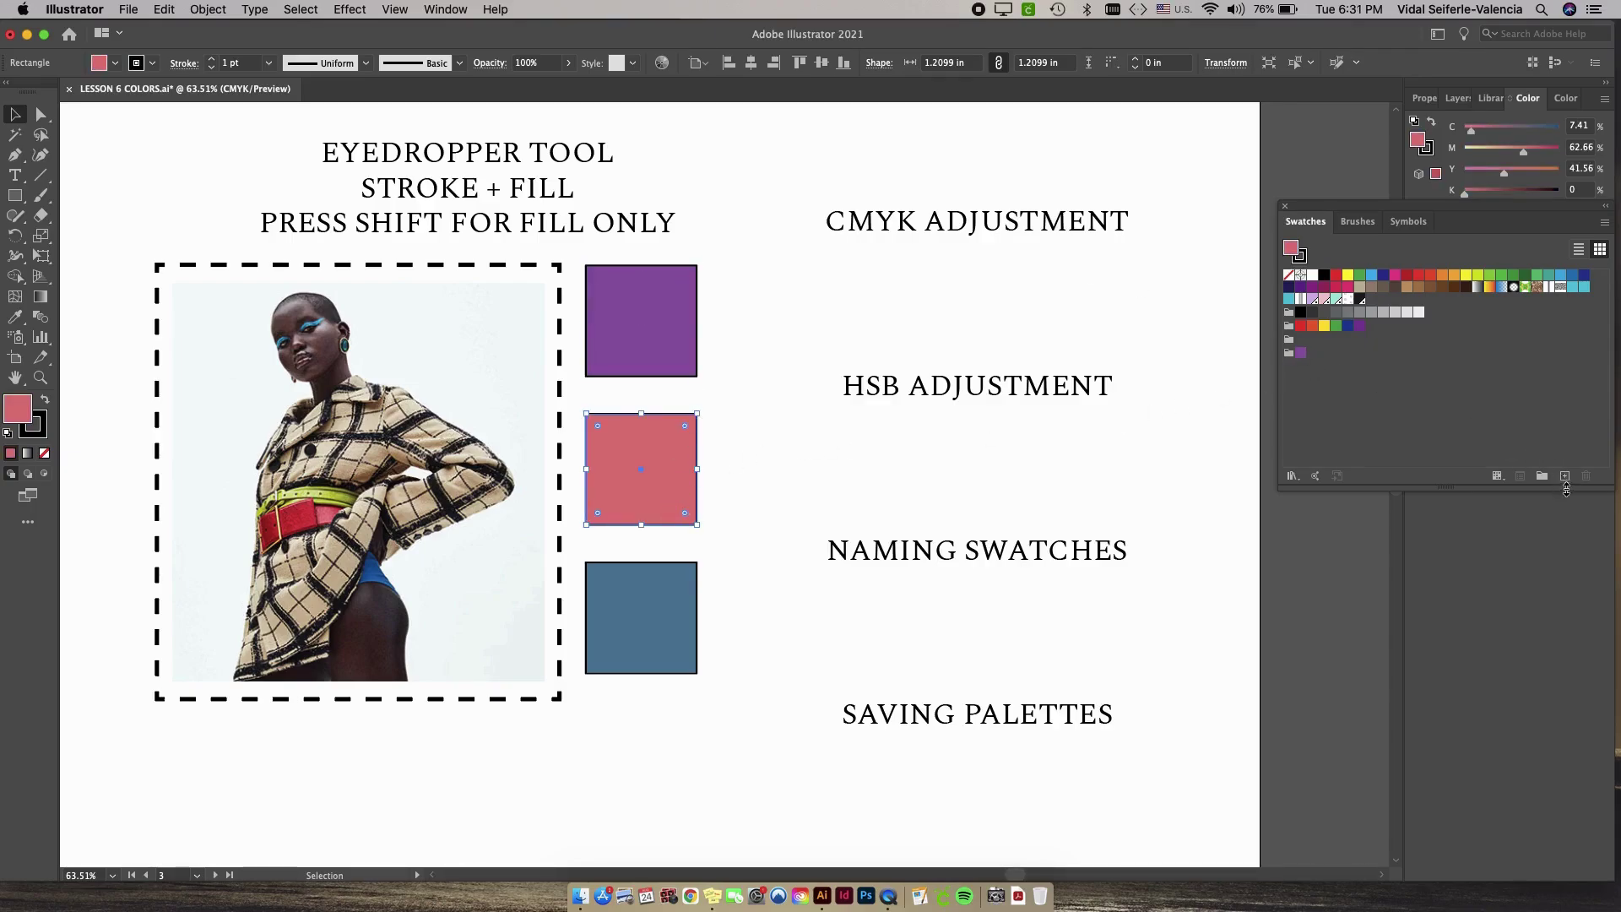
pyautogui.click(1289, 353)
pyautogui.click(1567, 478)
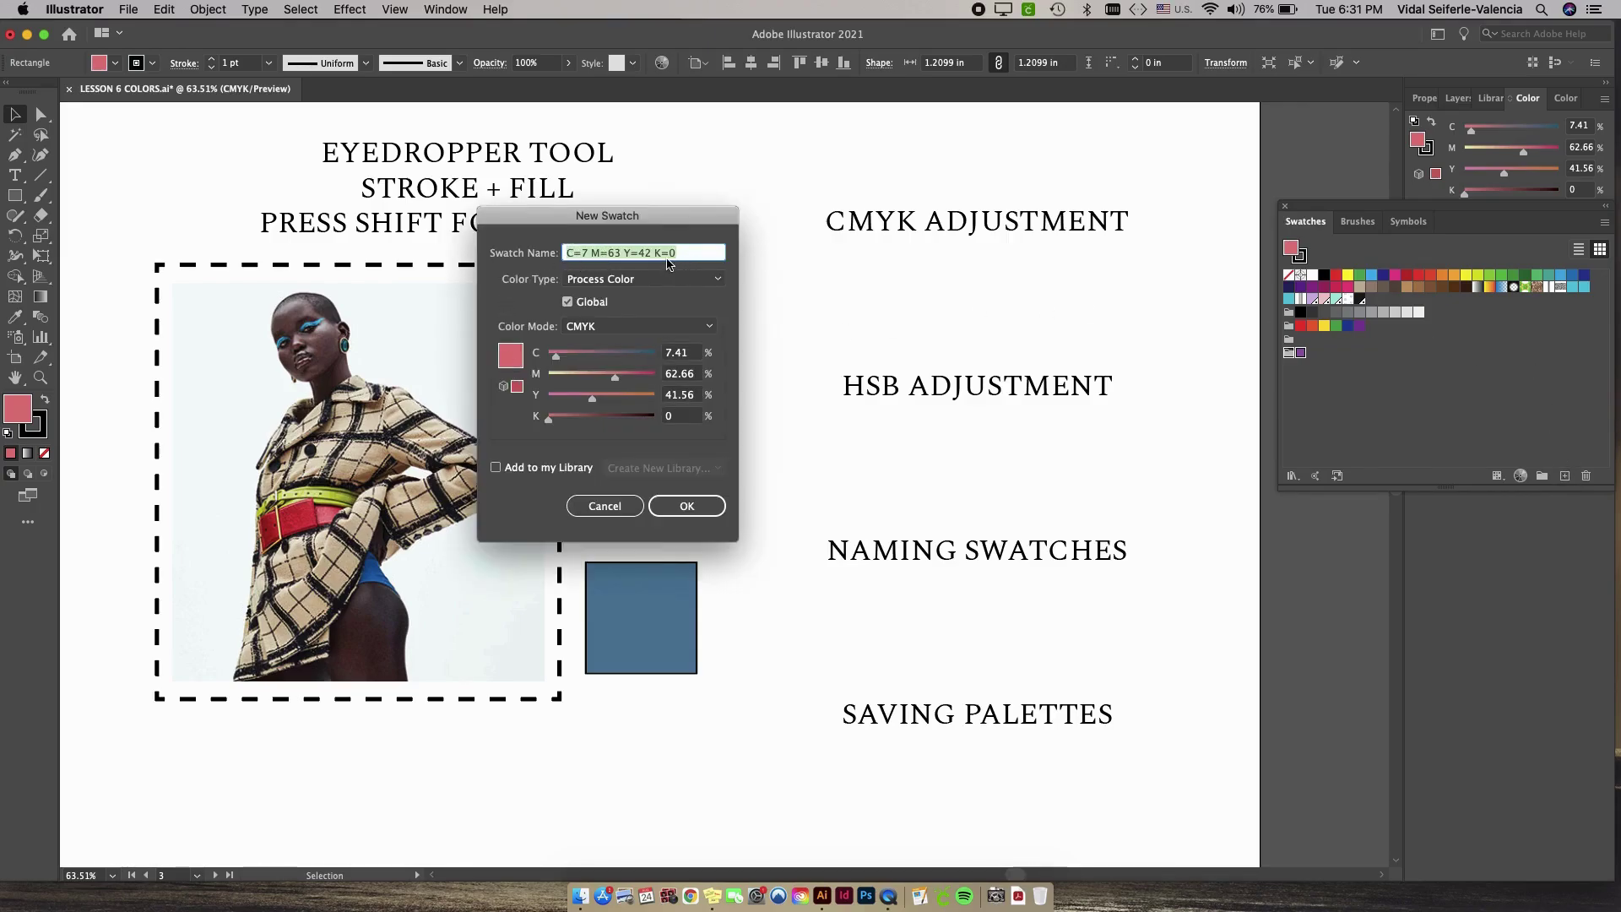
pyautogui.write('Salmon Pink')
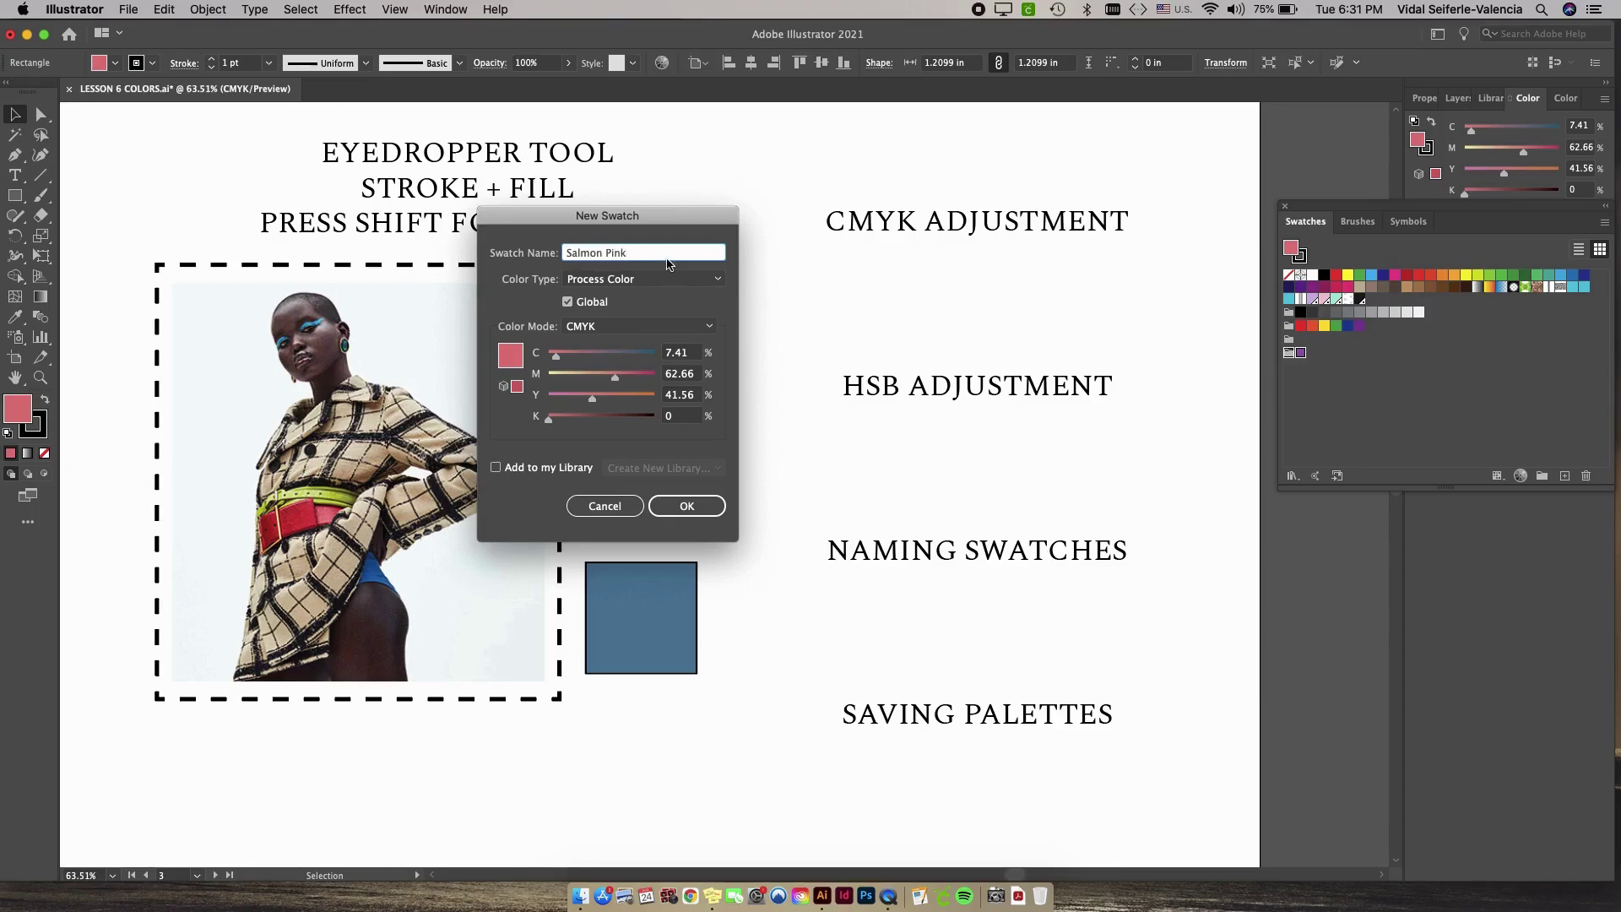
pyautogui.click(620, 279)
pyautogui.click(627, 326)
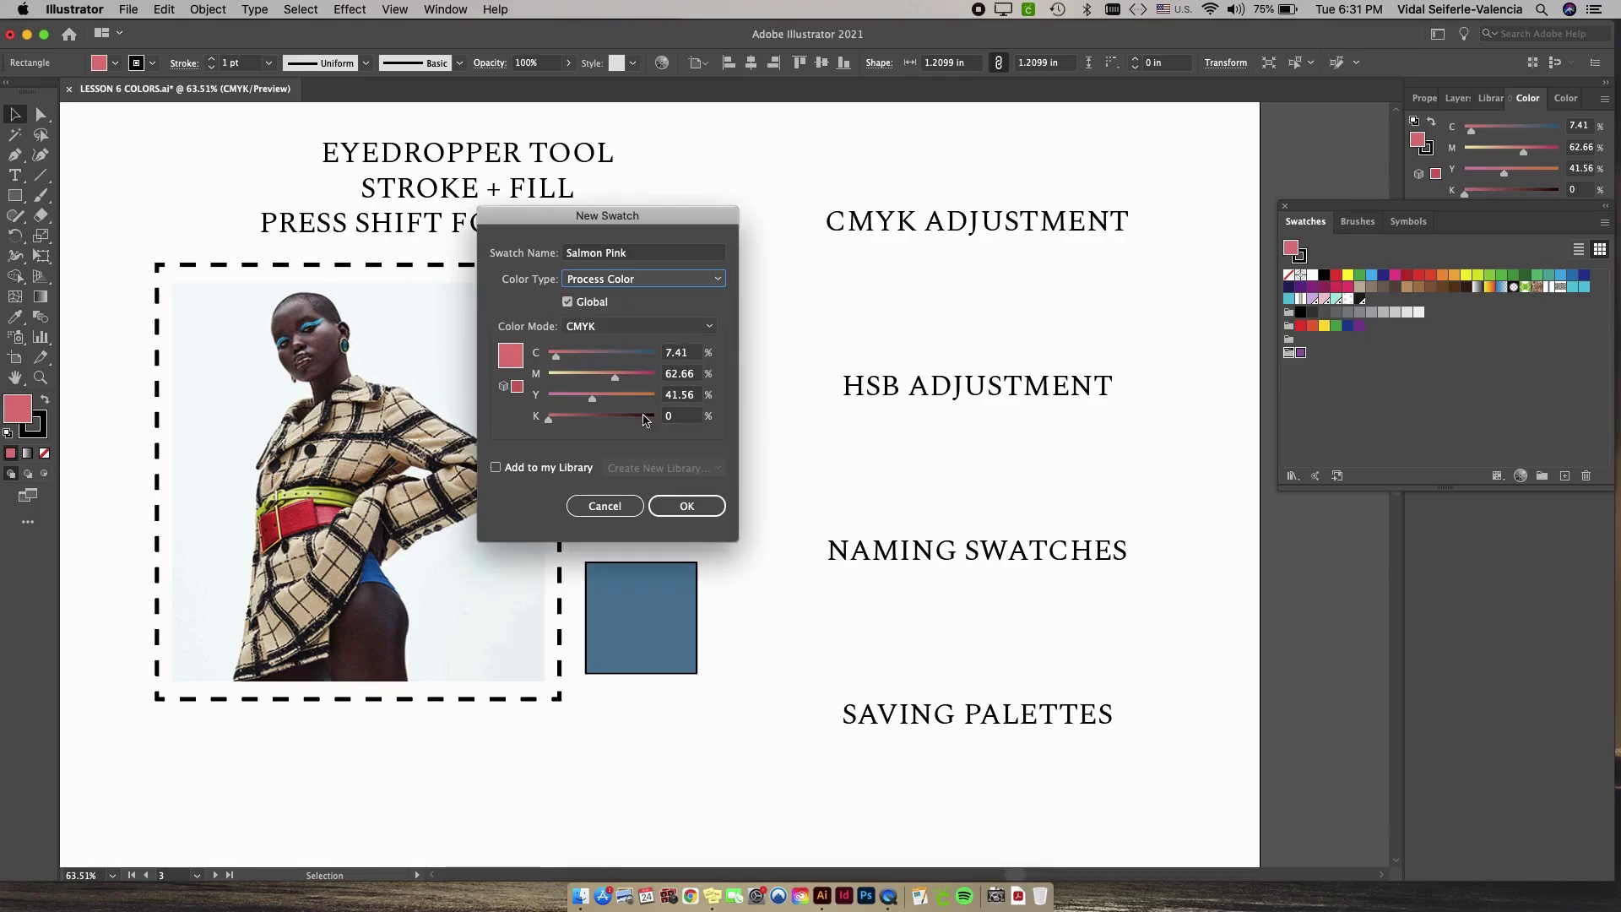
pyautogui.click(507, 469)
pyautogui.click(495, 467)
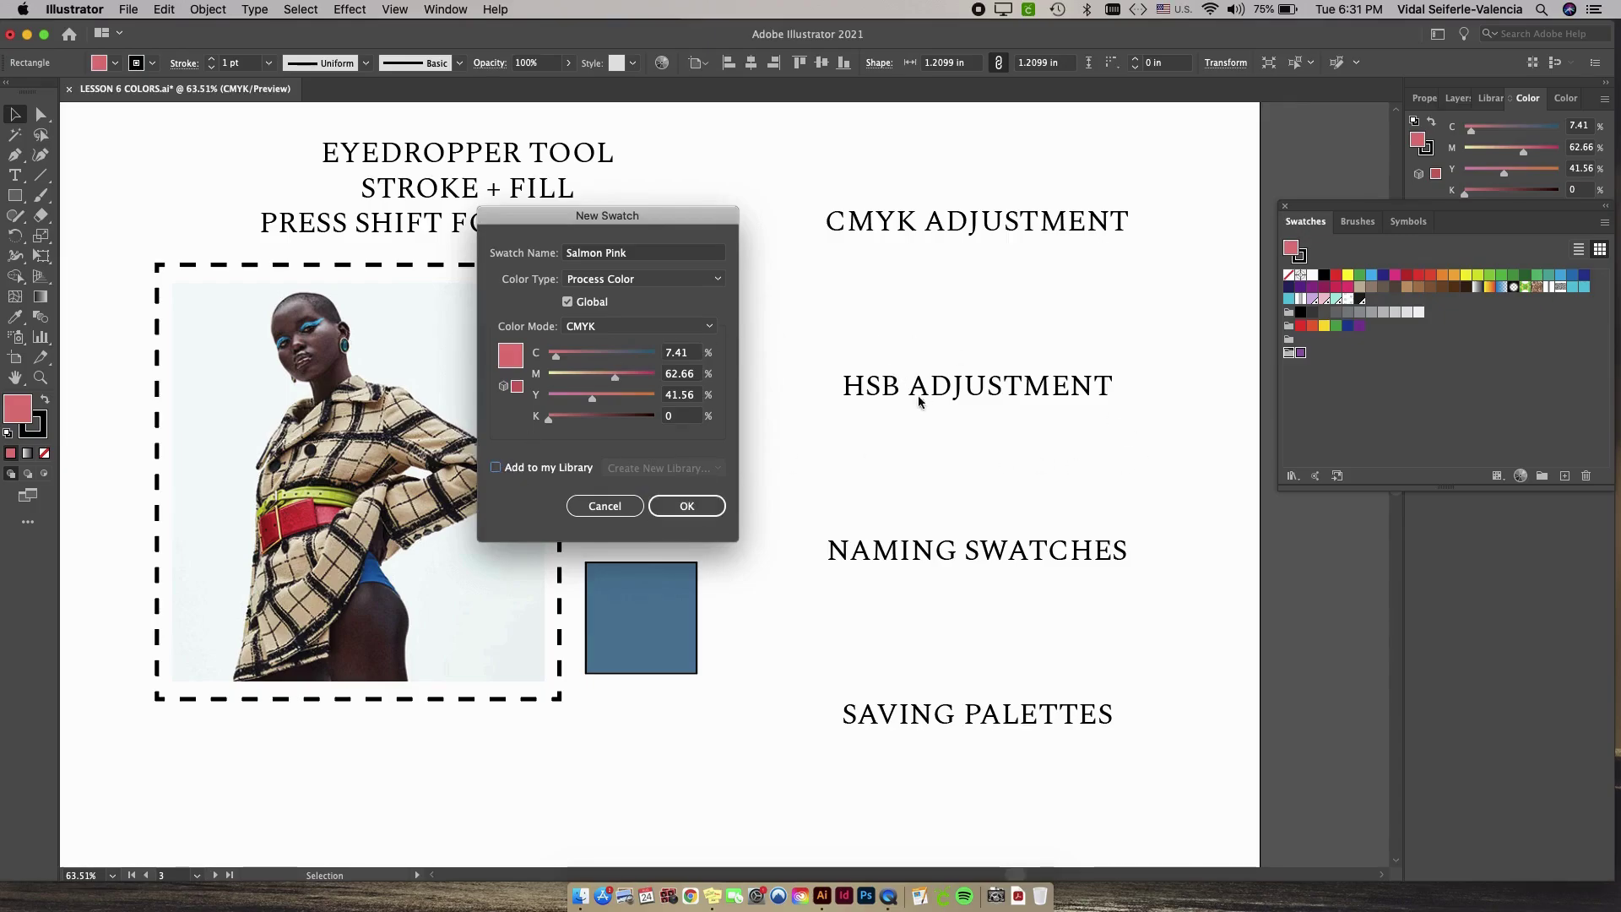
pyautogui.click(686, 504)
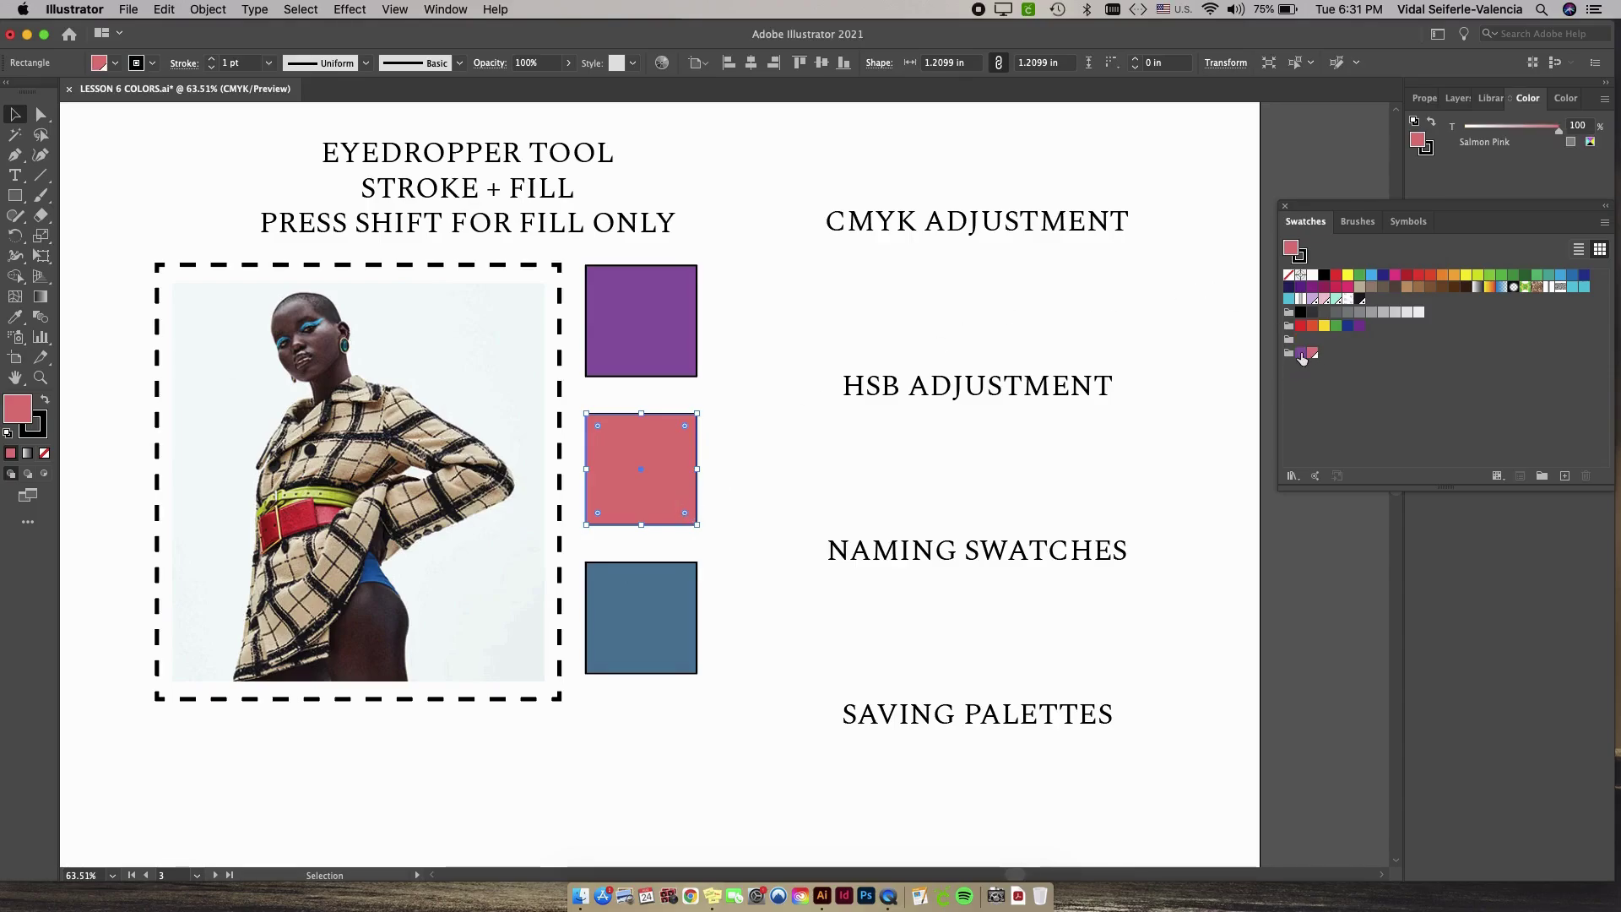
pyautogui.click(1312, 355)
# Step: Add the blue square's fill to the Lesson 6 Colors group as a global process-color swatch named "Steel Blue"
pyautogui.click(665, 596)
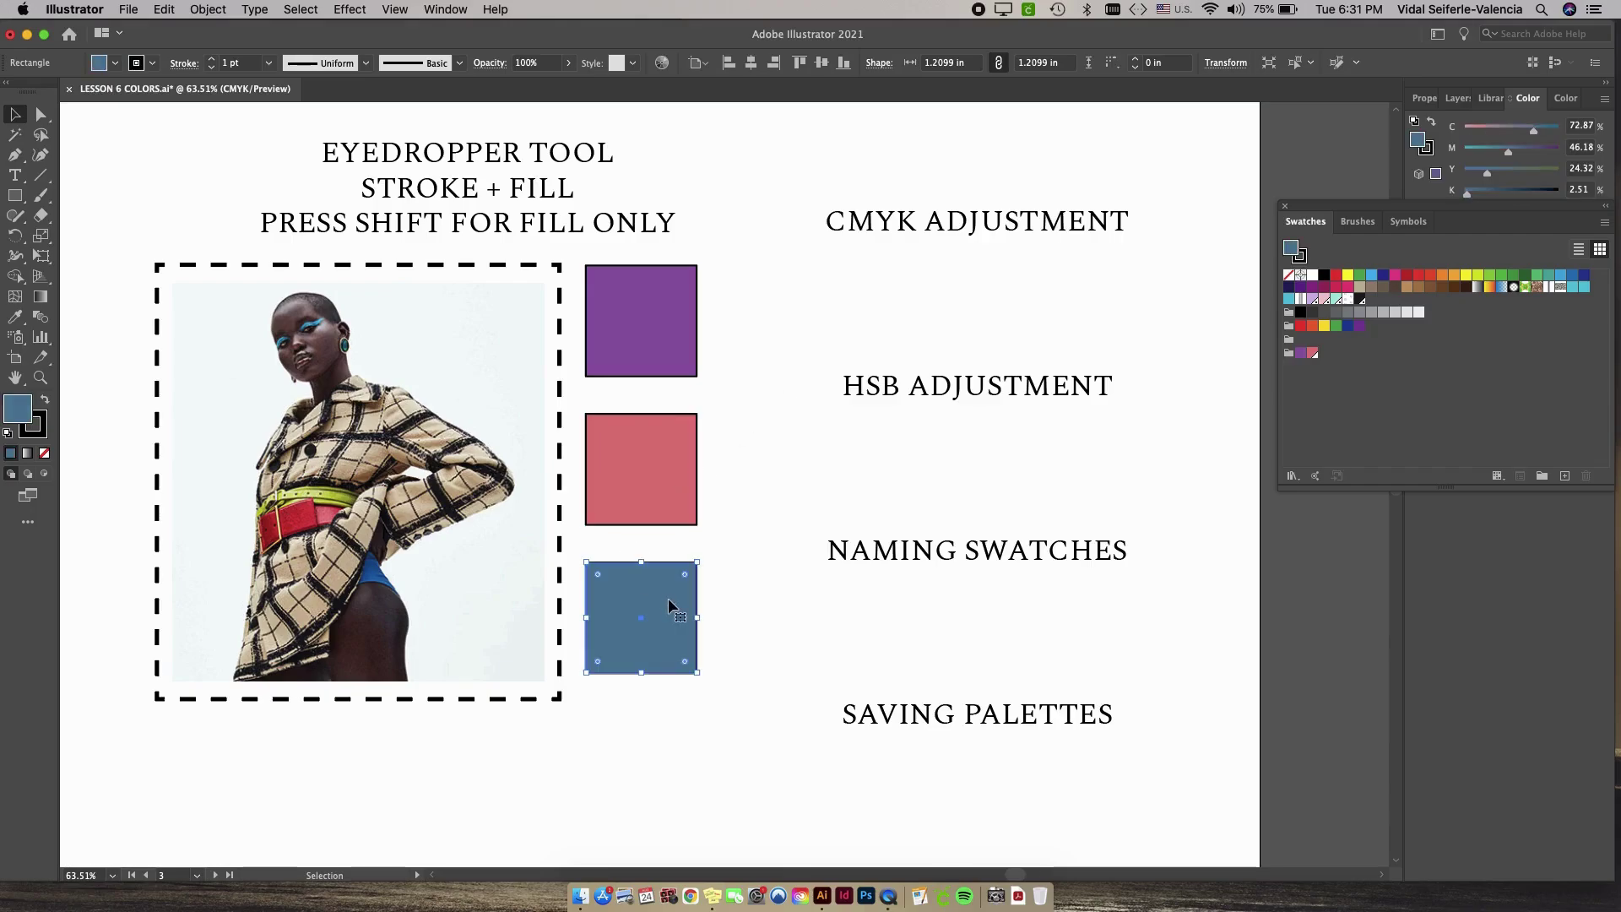
pyautogui.click(1289, 354)
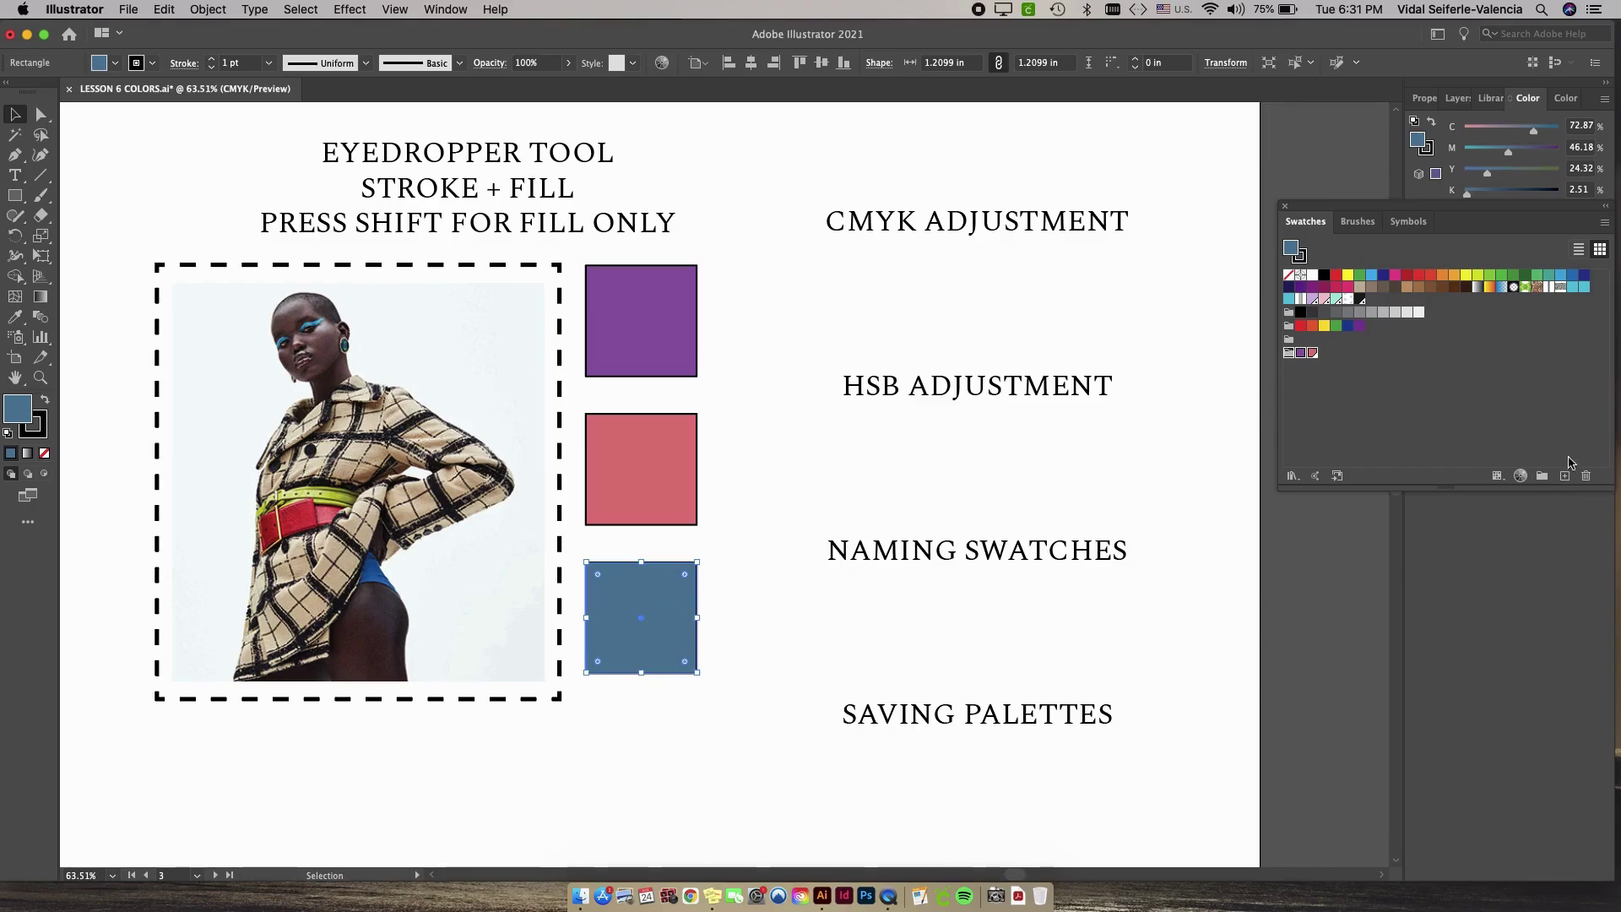
pyautogui.click(1565, 476)
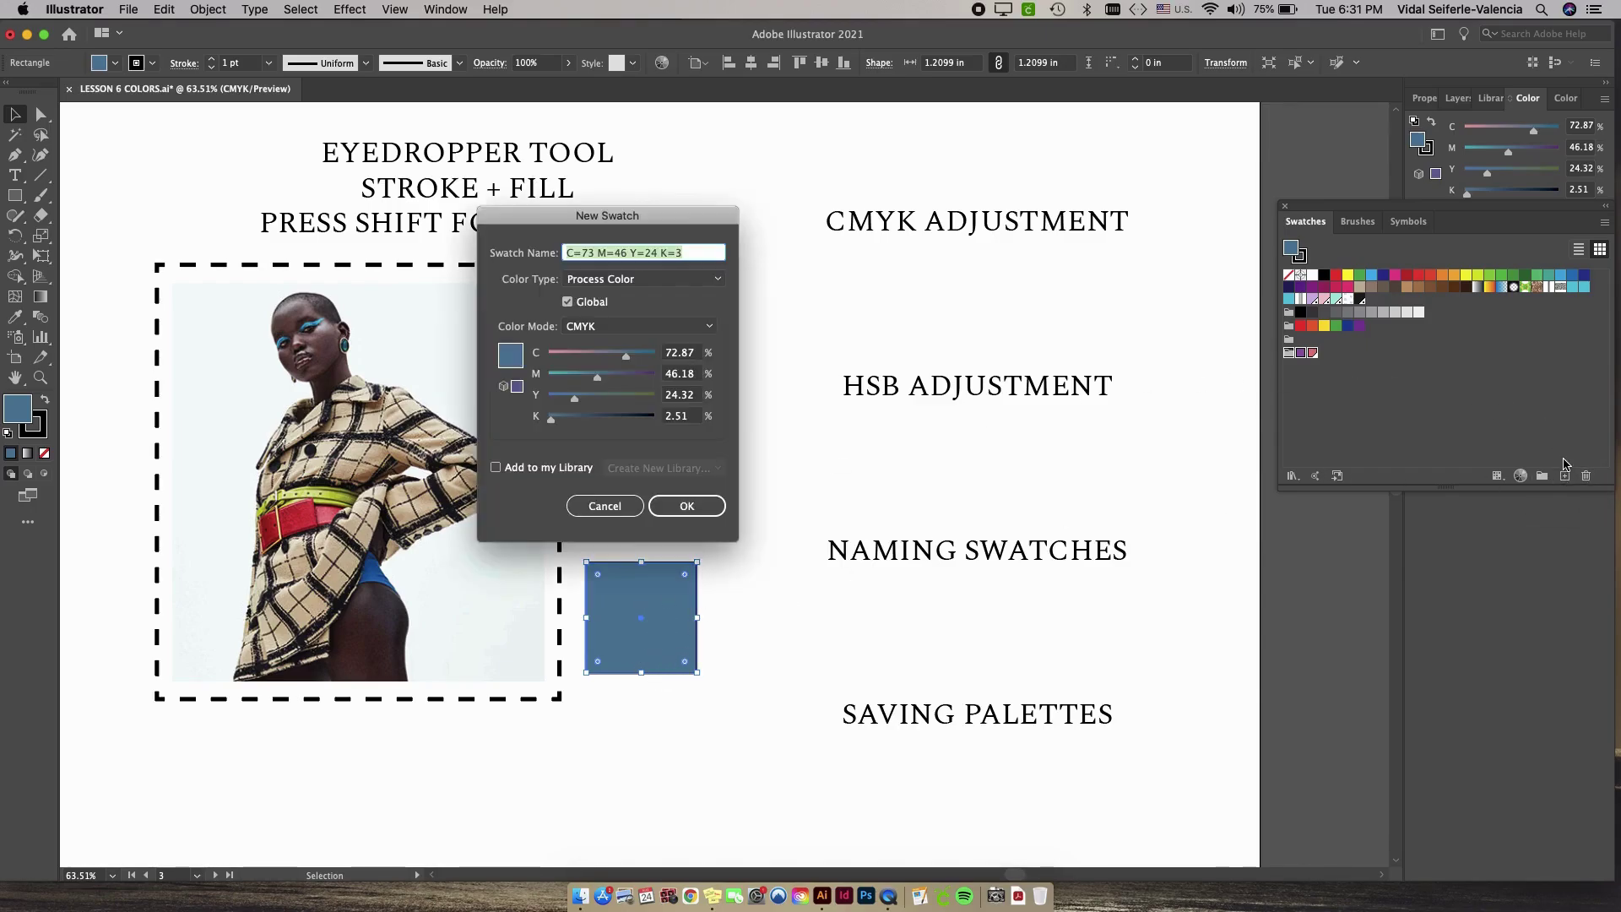
pyautogui.write('Steel Blue')
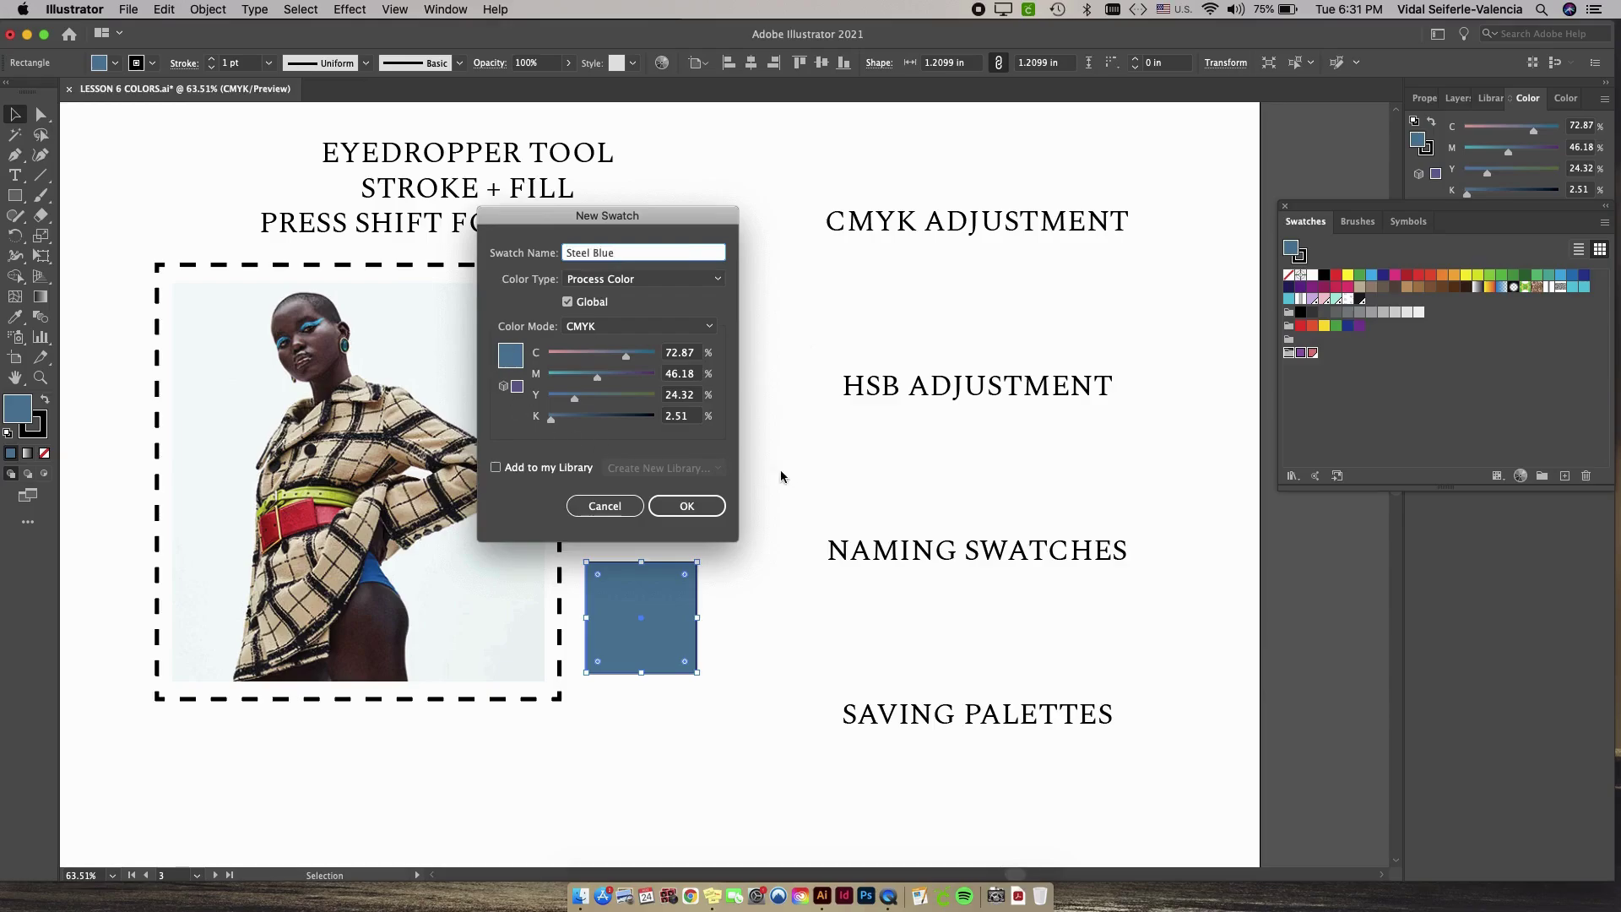
pyautogui.click(704, 510)
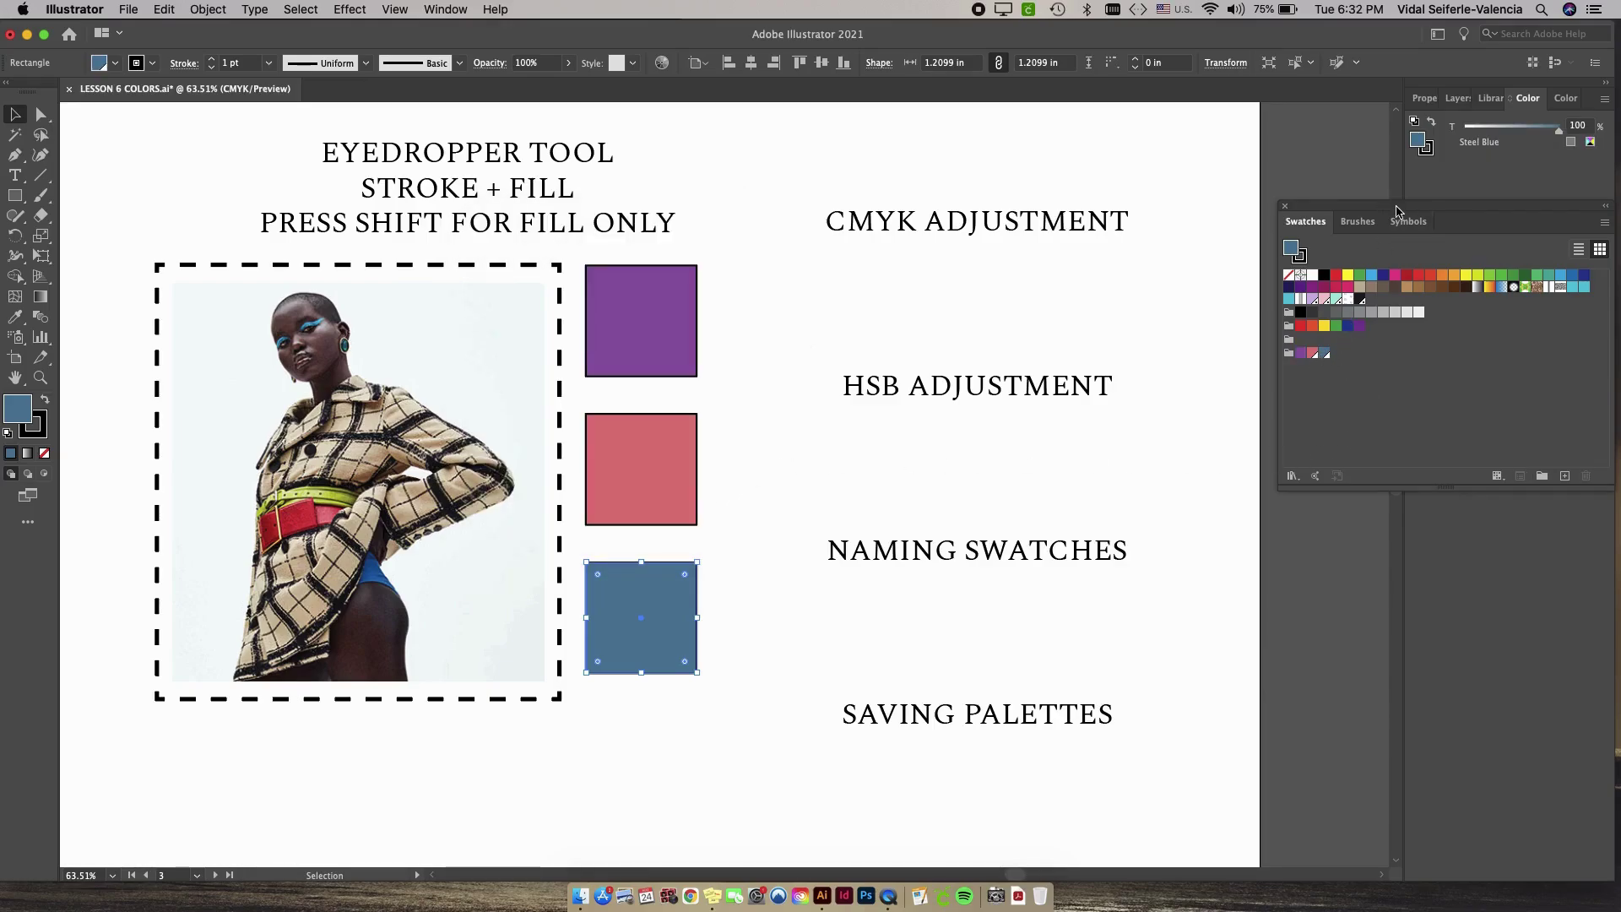
# Step: Move the Swatches panel over the artboard, clear of the squares and the Color panel, and select the Lesson 6 Colors group
pyautogui.moveTo(1393, 206); pyautogui.dragTo(1022, 380)
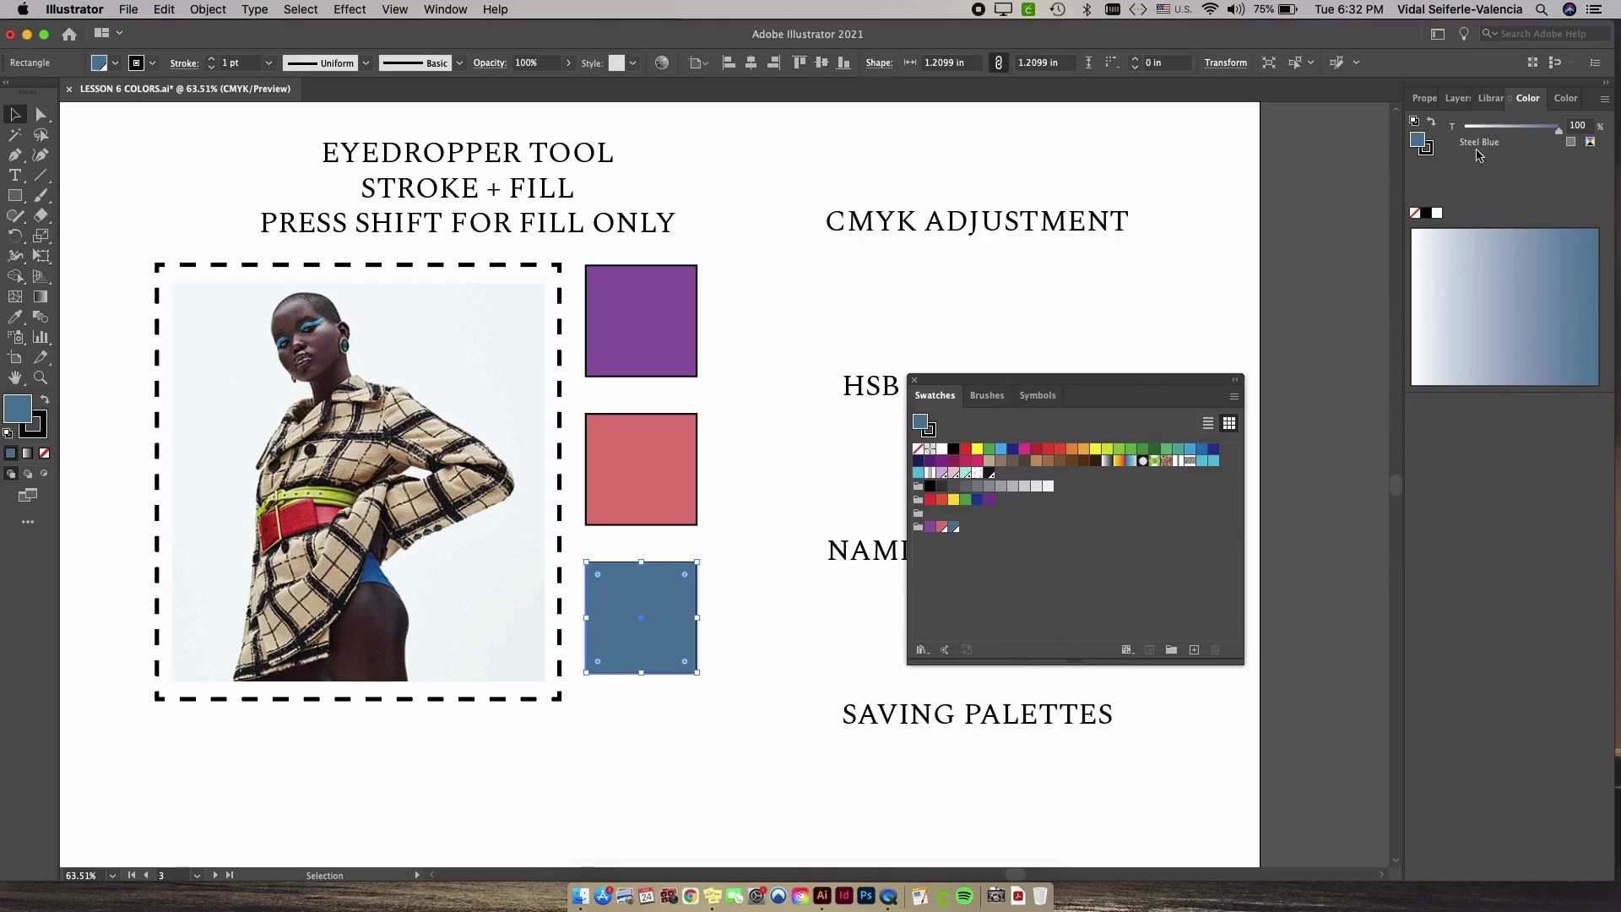
pyautogui.moveTo(1096, 390); pyautogui.dragTo(1205, 258)
pyautogui.click(1017, 351)
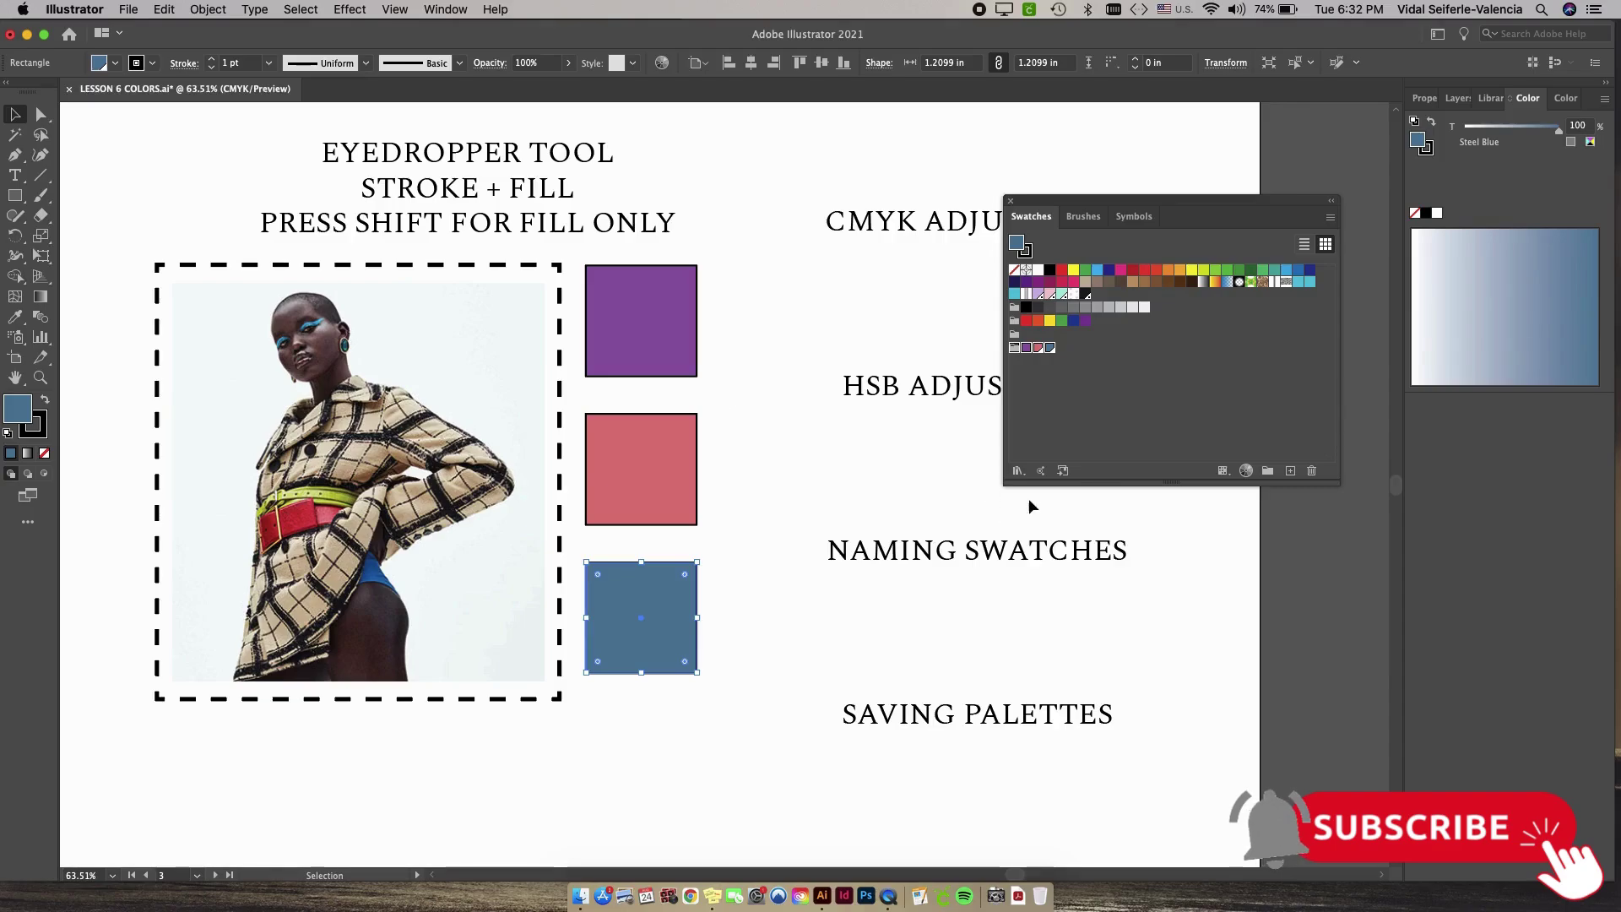
# Step: Save the swatches as a library named "LESSON 6 COLORS" in the Swatches folder, using the Swatch Files (*.ai) format
pyautogui.click(1018, 470)
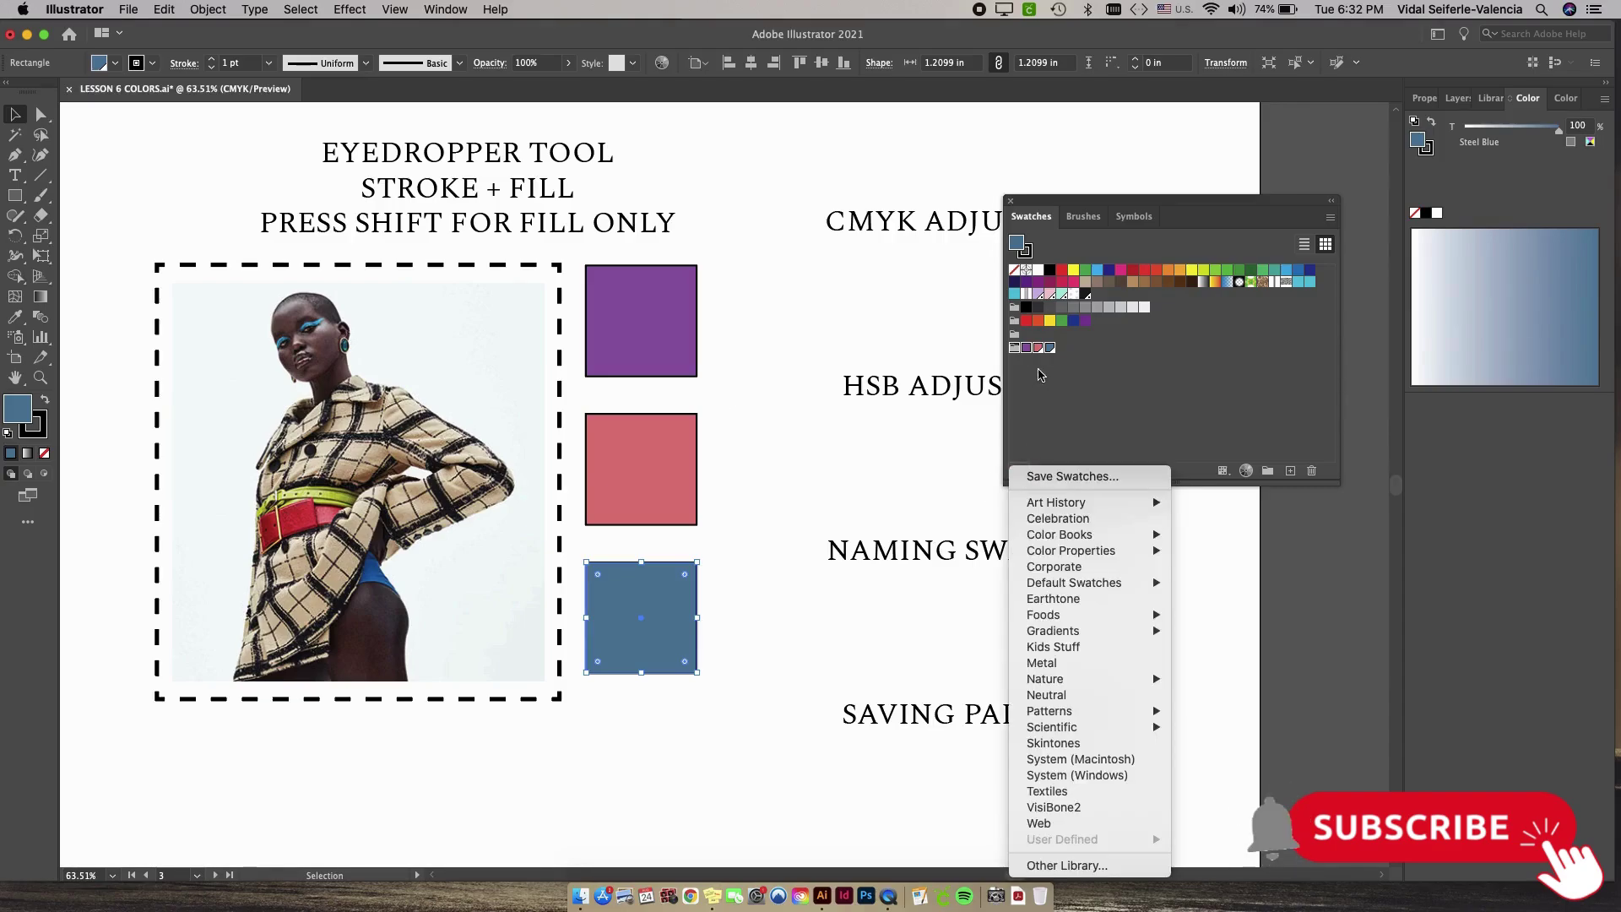
pyautogui.click(1041, 373)
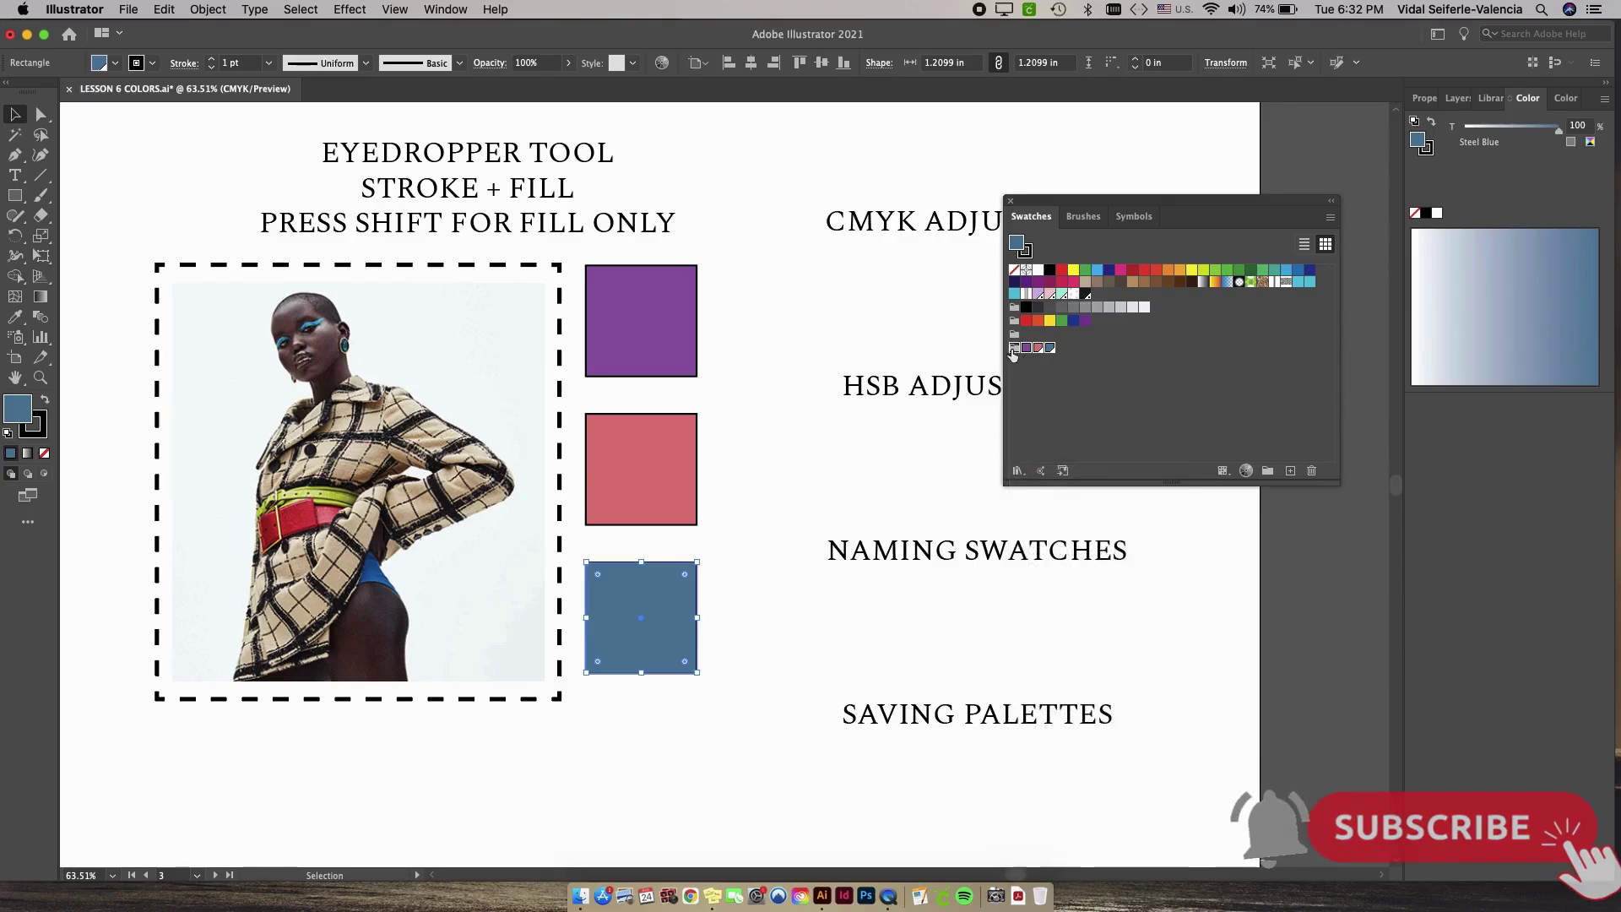
pyautogui.click(1019, 471)
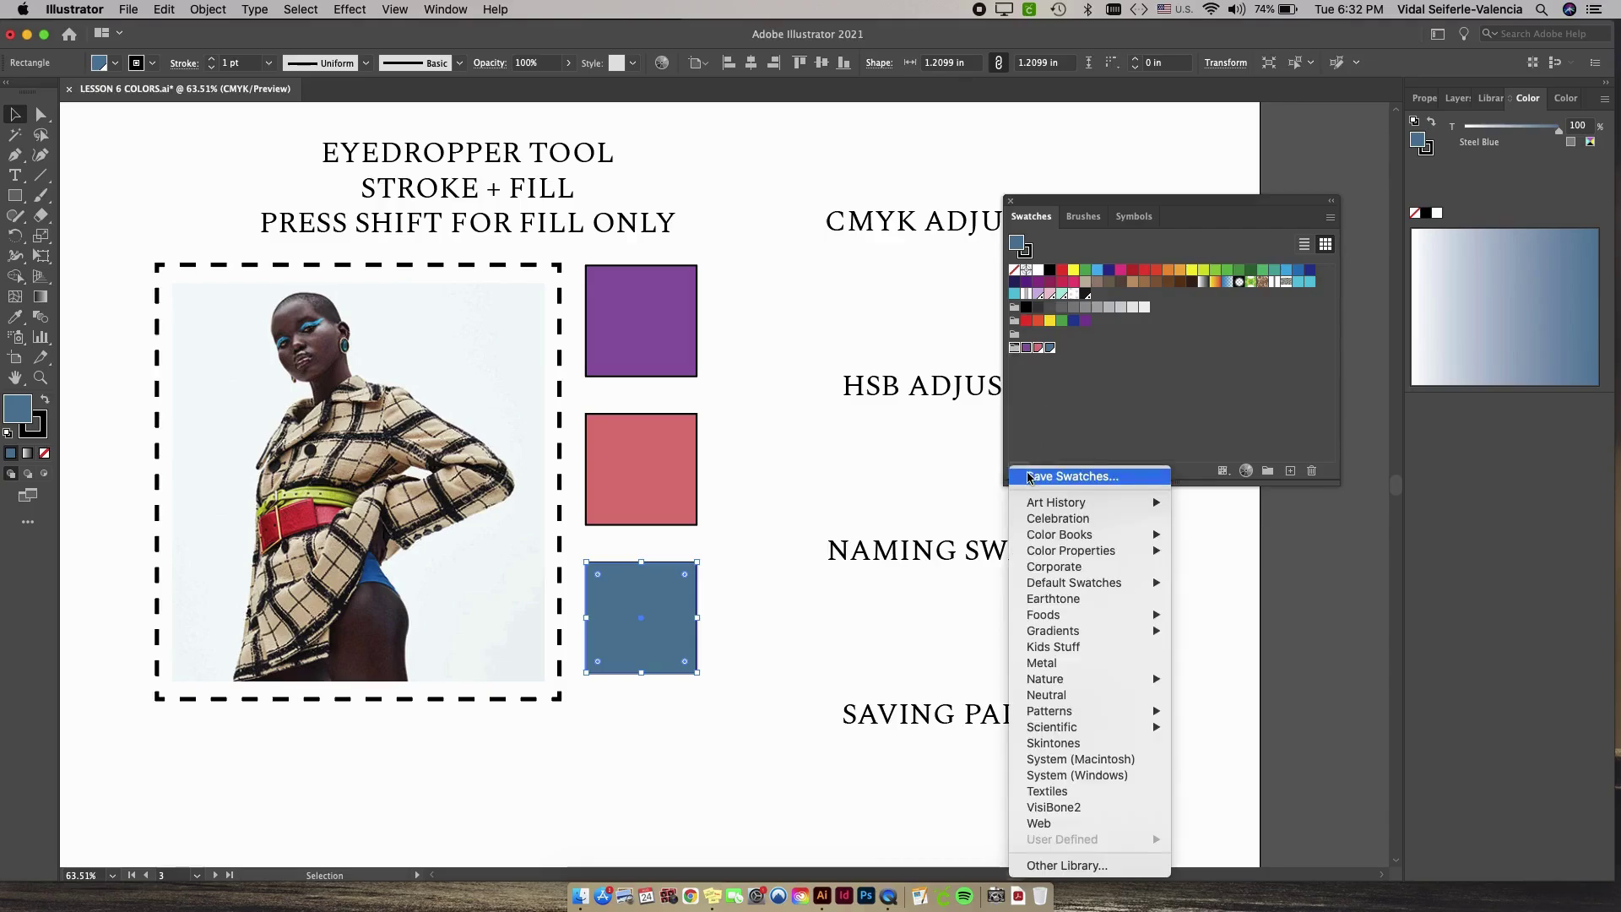
pyautogui.click(1077, 477)
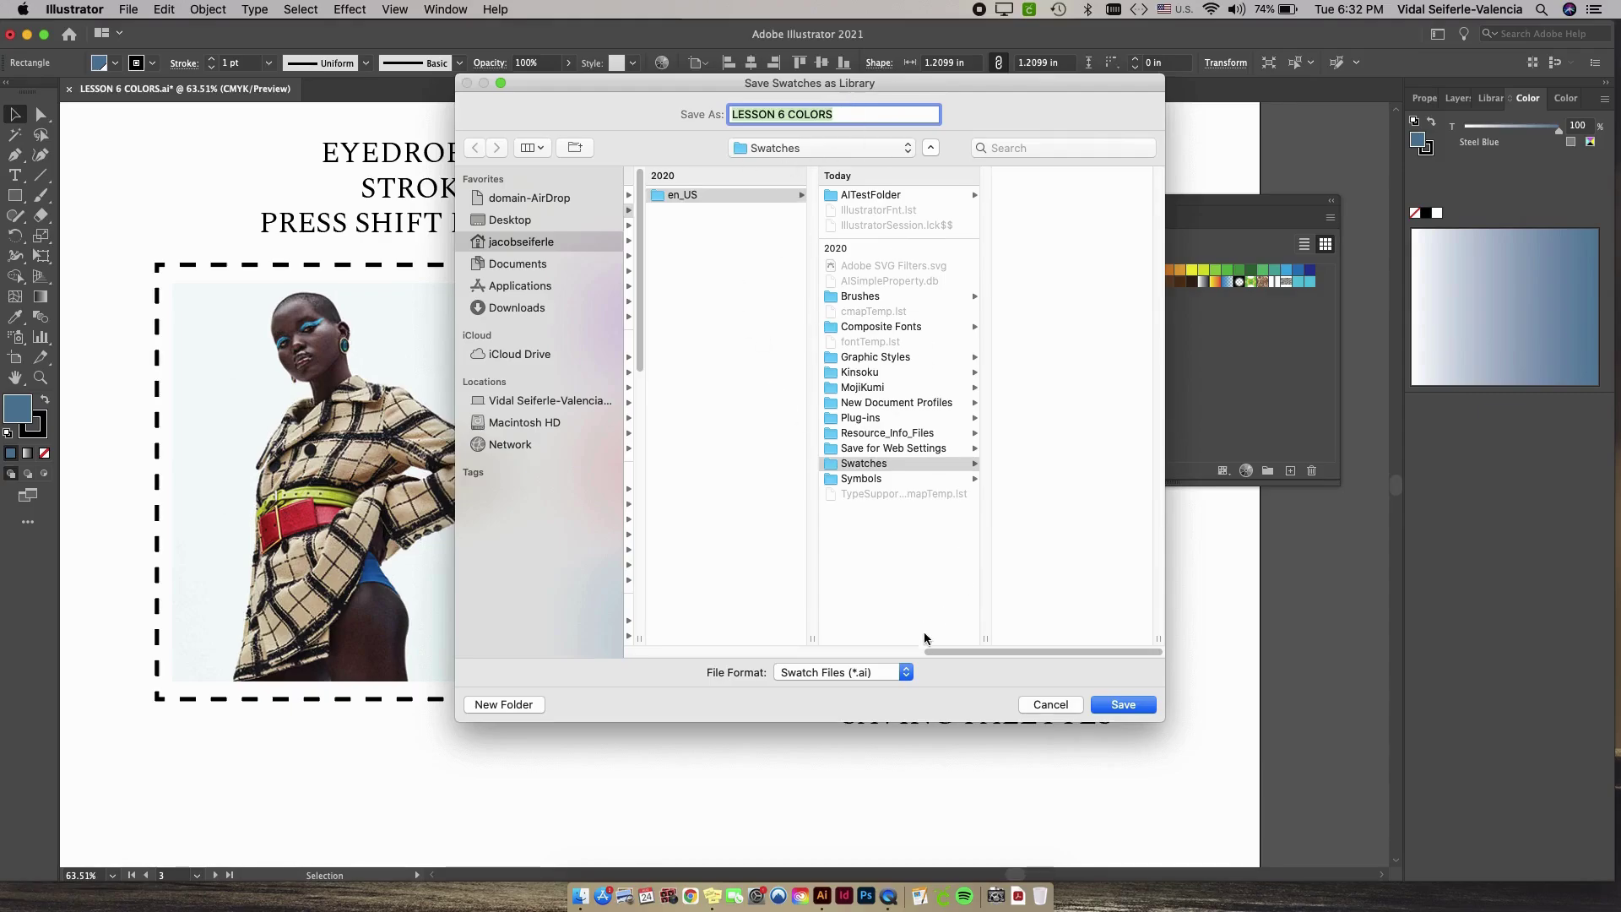
pyautogui.moveTo(934, 655); pyautogui.dragTo(805, 623)
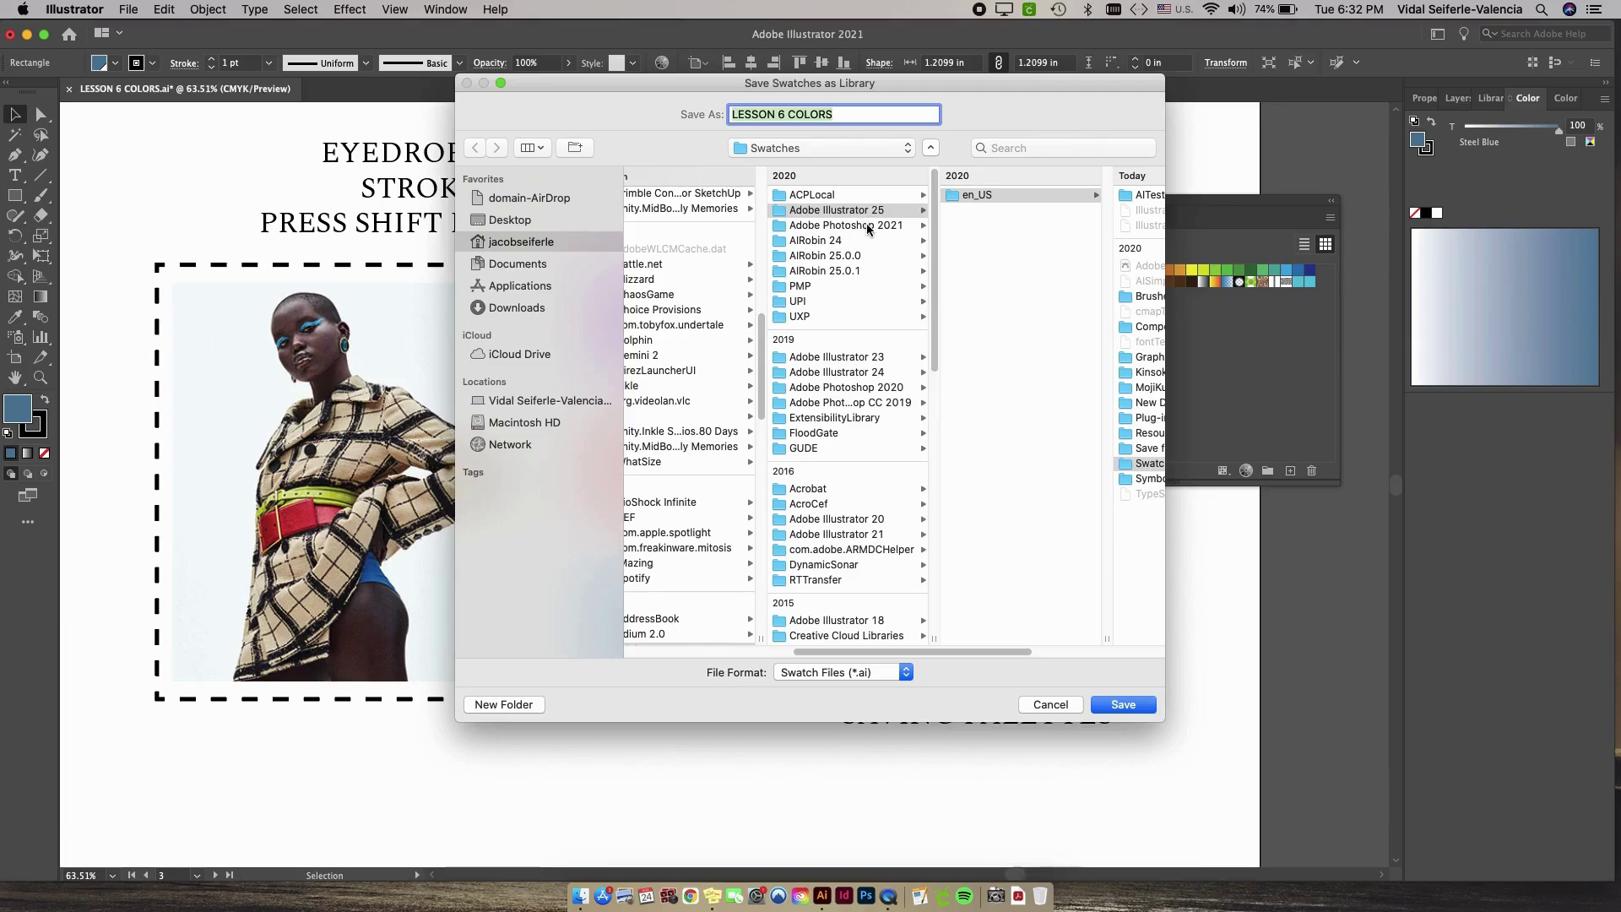
pyautogui.moveTo(959, 652); pyautogui.dragTo(1094, 651)
pyautogui.click(858, 673)
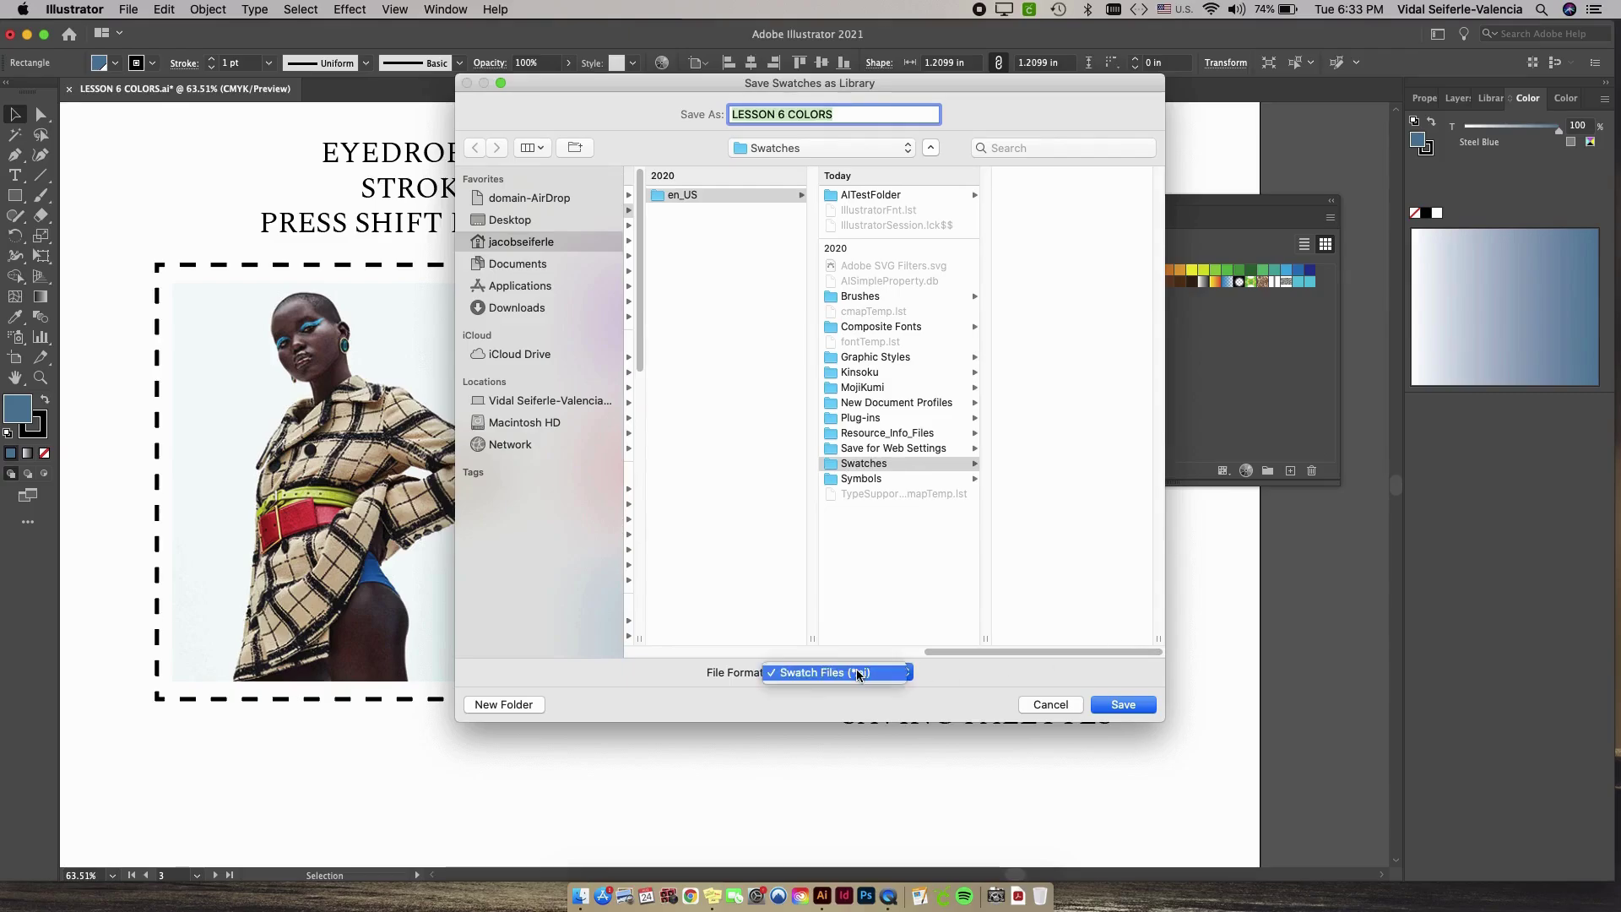
pyautogui.click(858, 674)
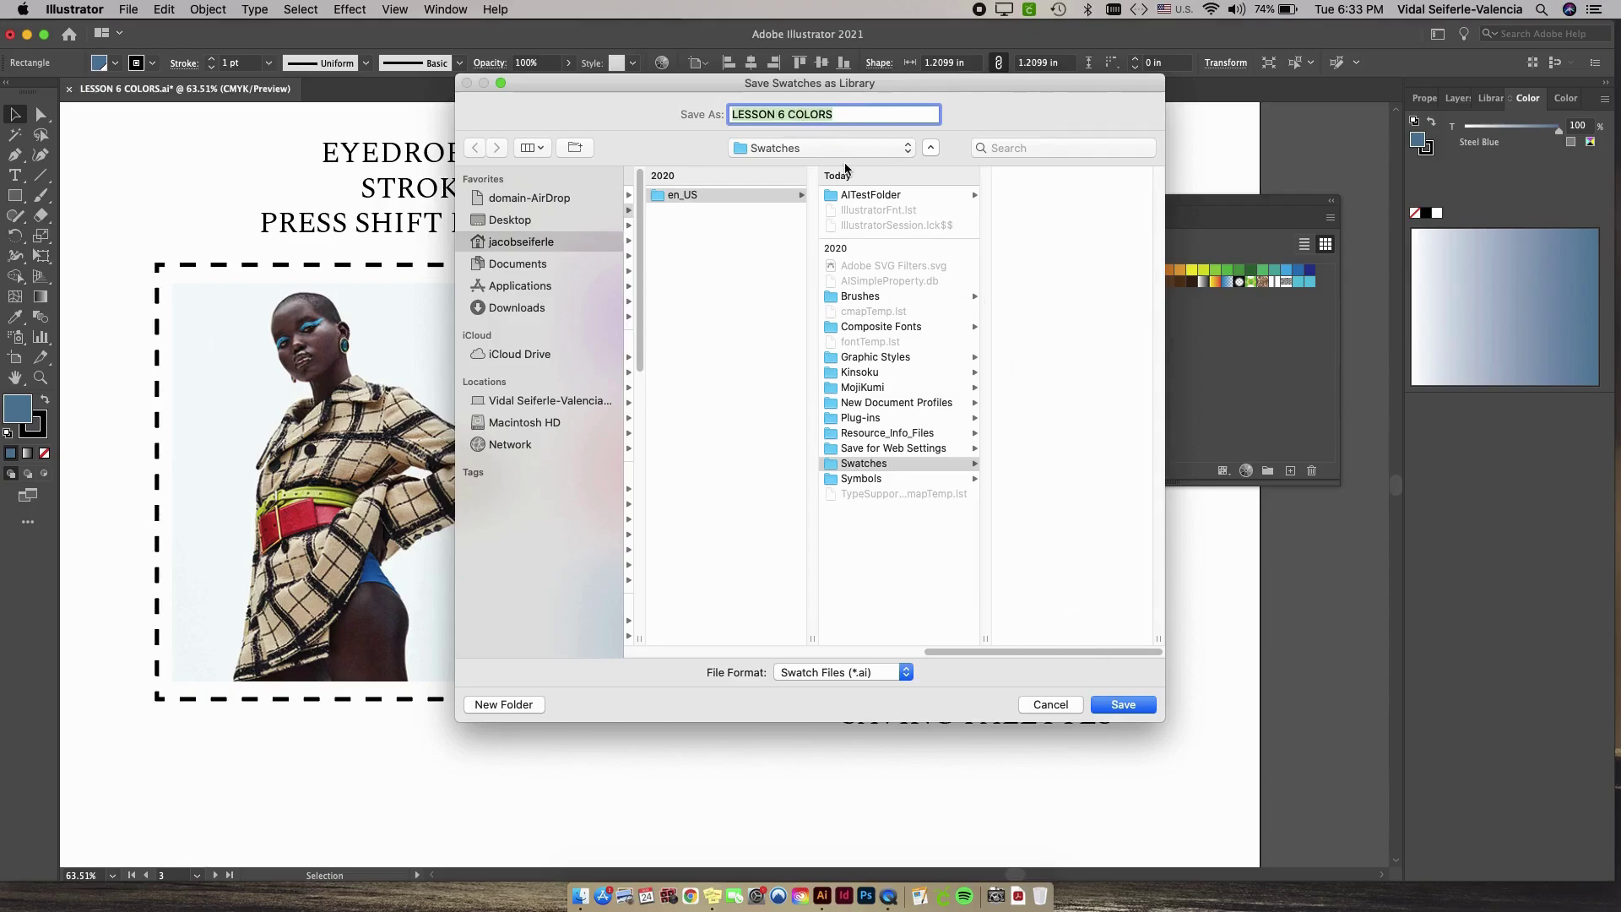
pyautogui.click(1118, 707)
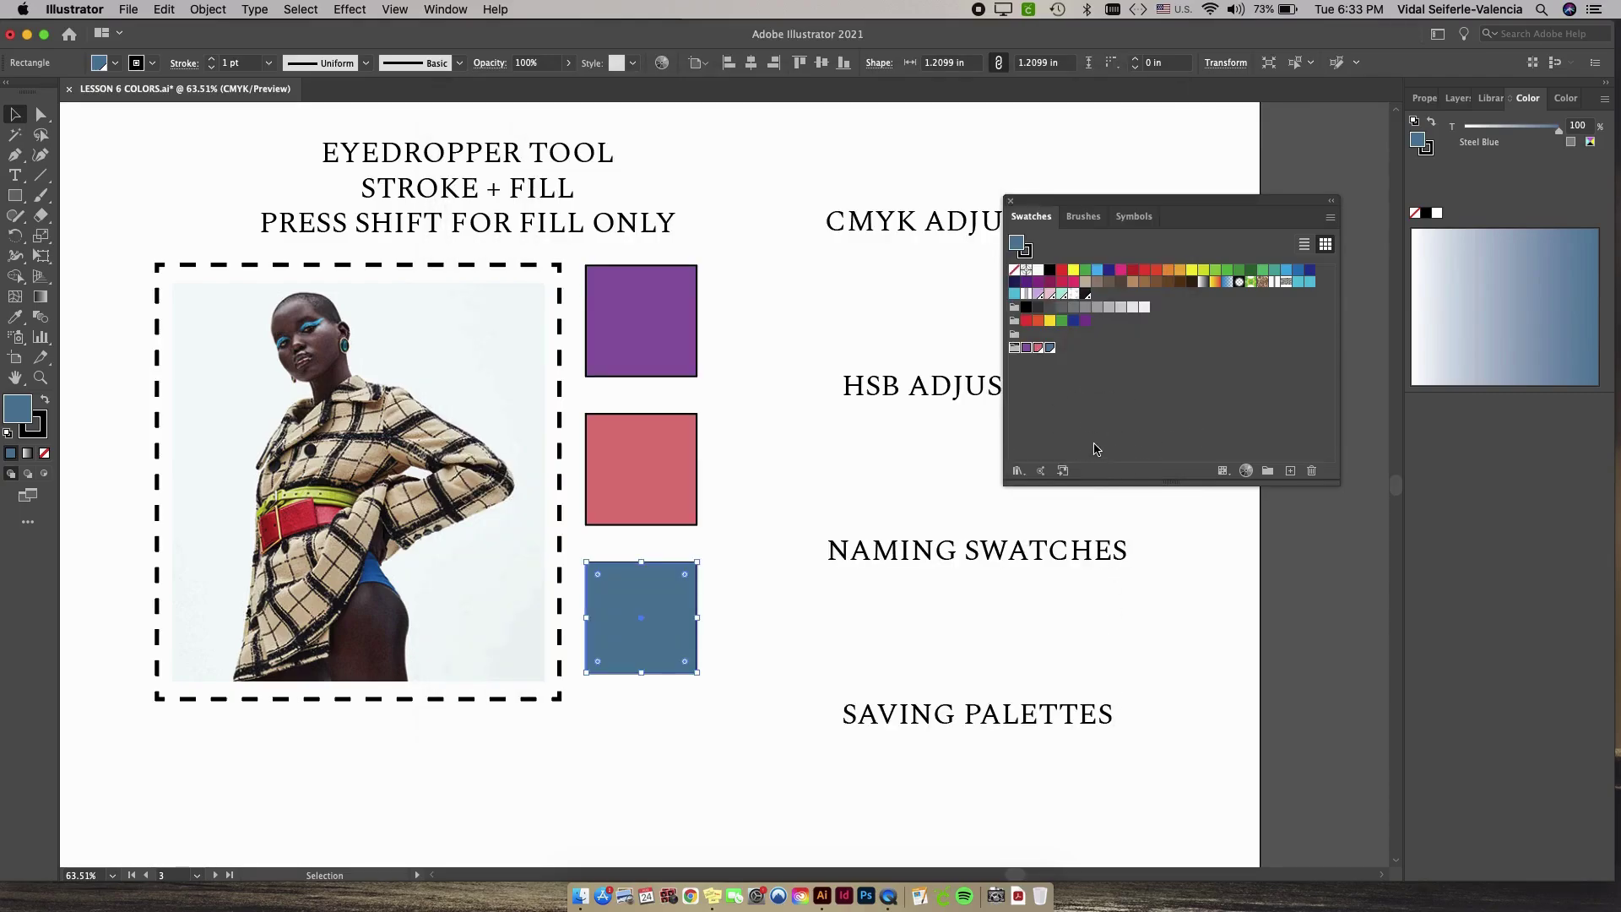
# Step: Open the saved LESSON 6 COLORS library from the user-defined swatch libraries
pyautogui.click(1012, 473)
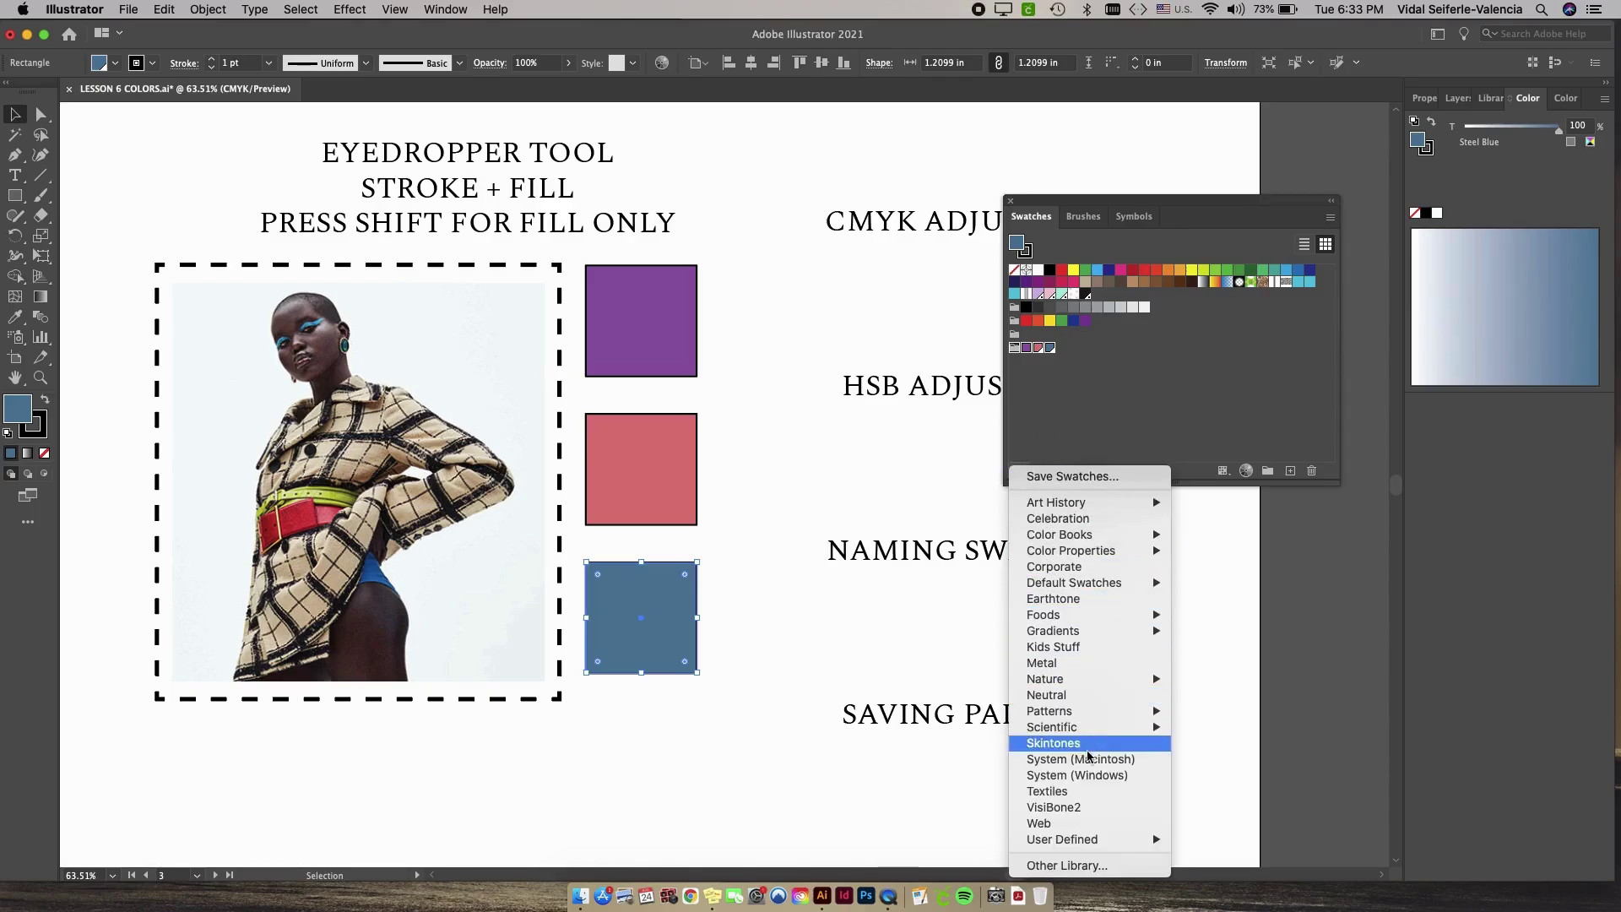
pyautogui.moveTo(1107, 839)
pyautogui.click(1120, 408)
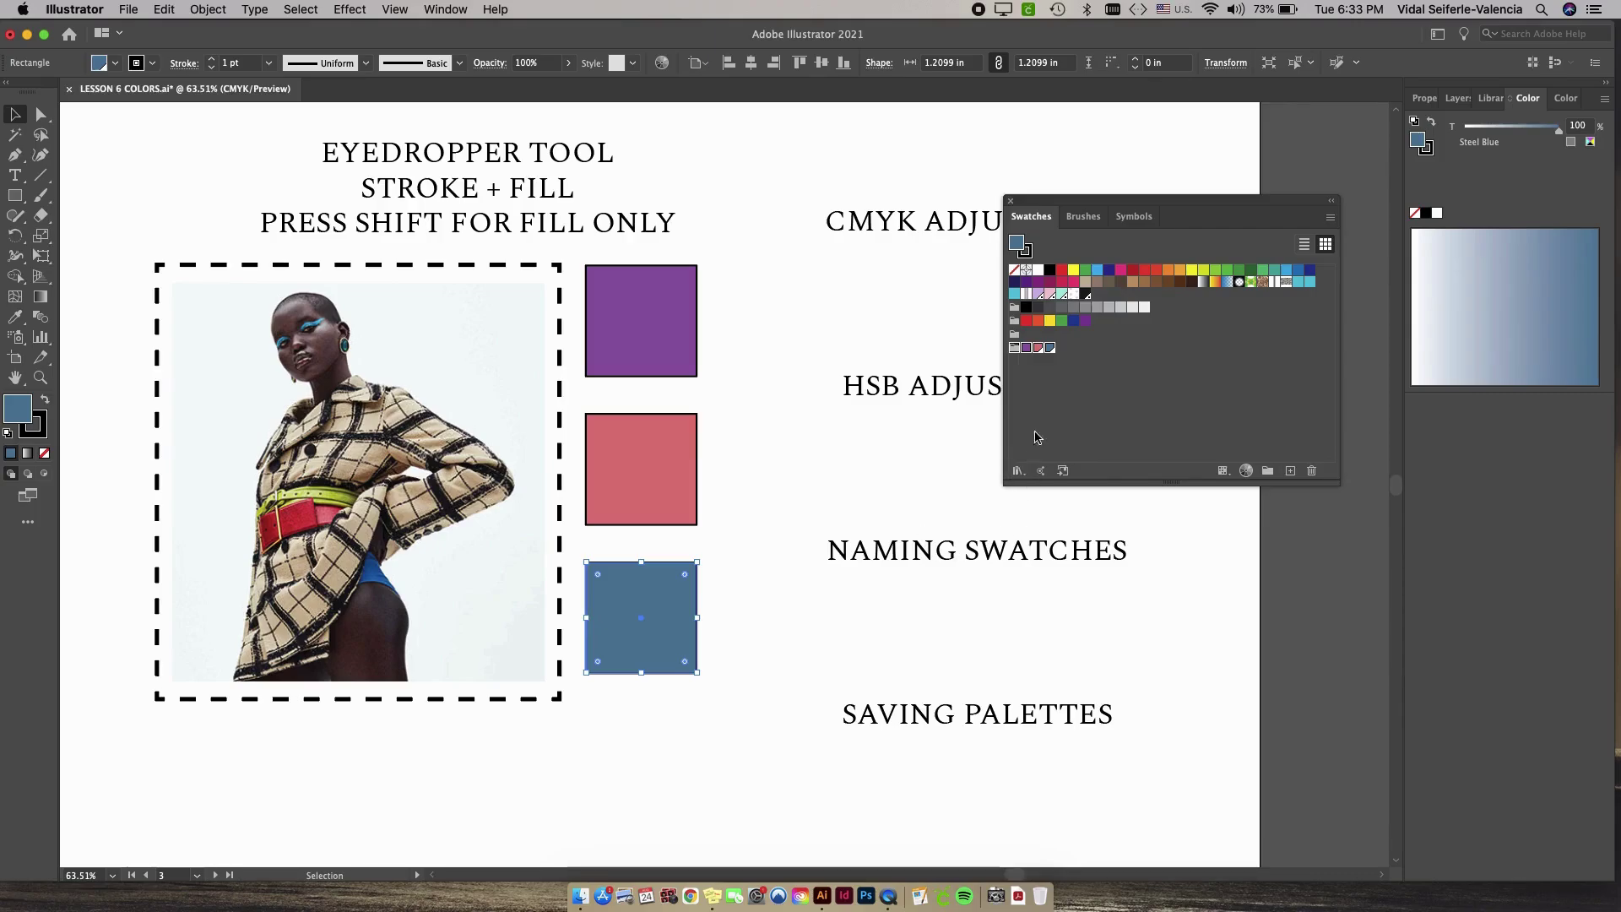
pyautogui.click(1018, 470)
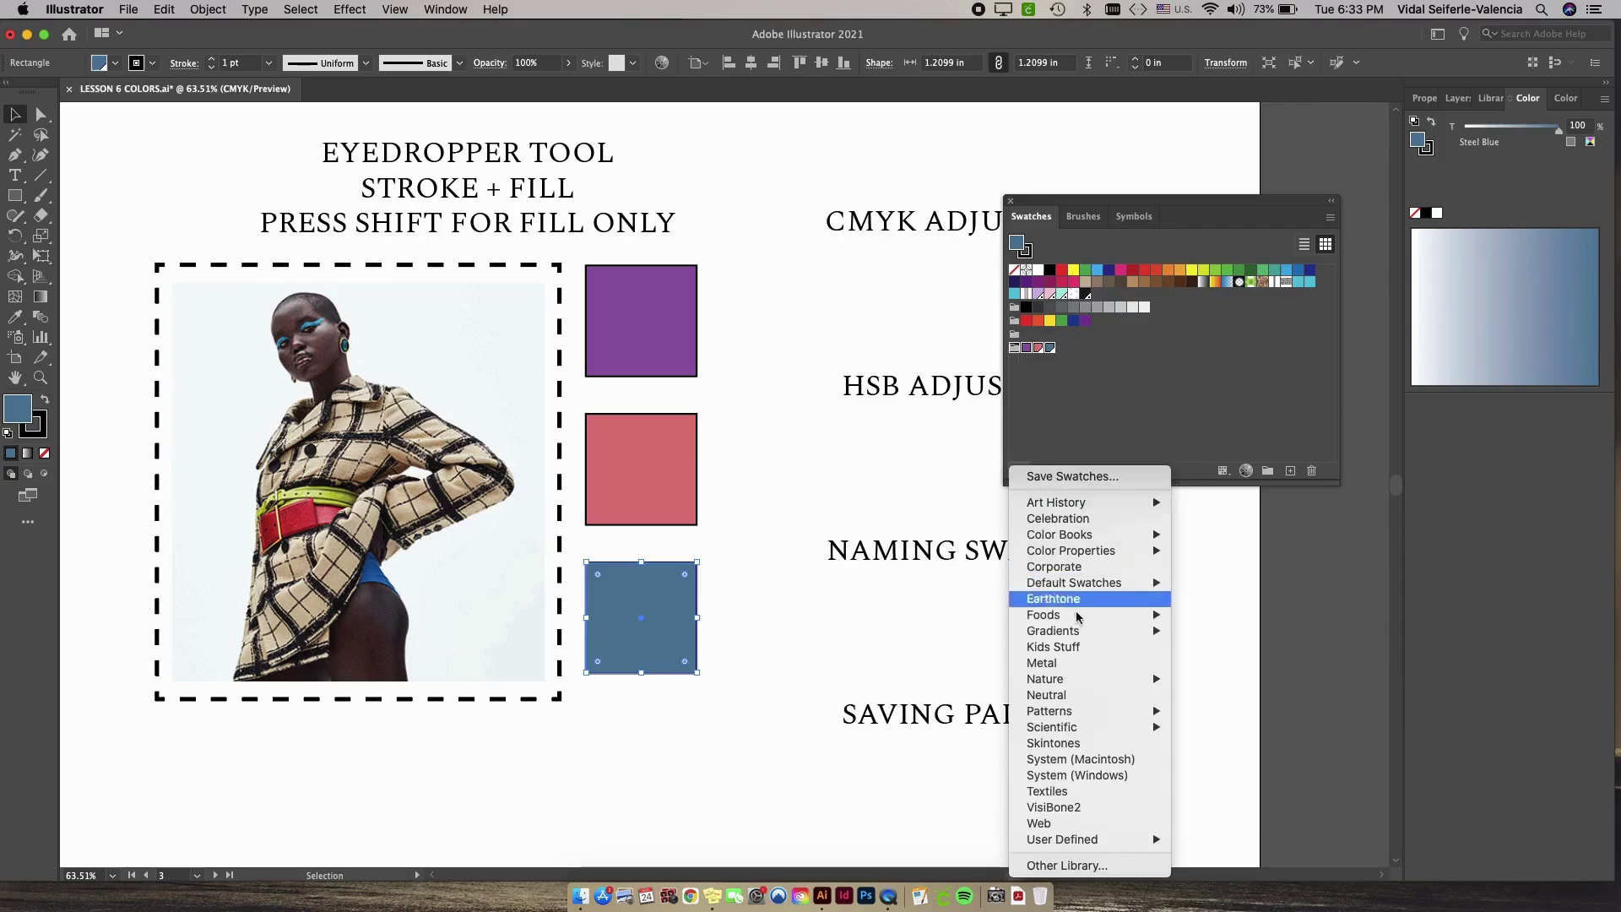
pyautogui.moveTo(1070, 844)
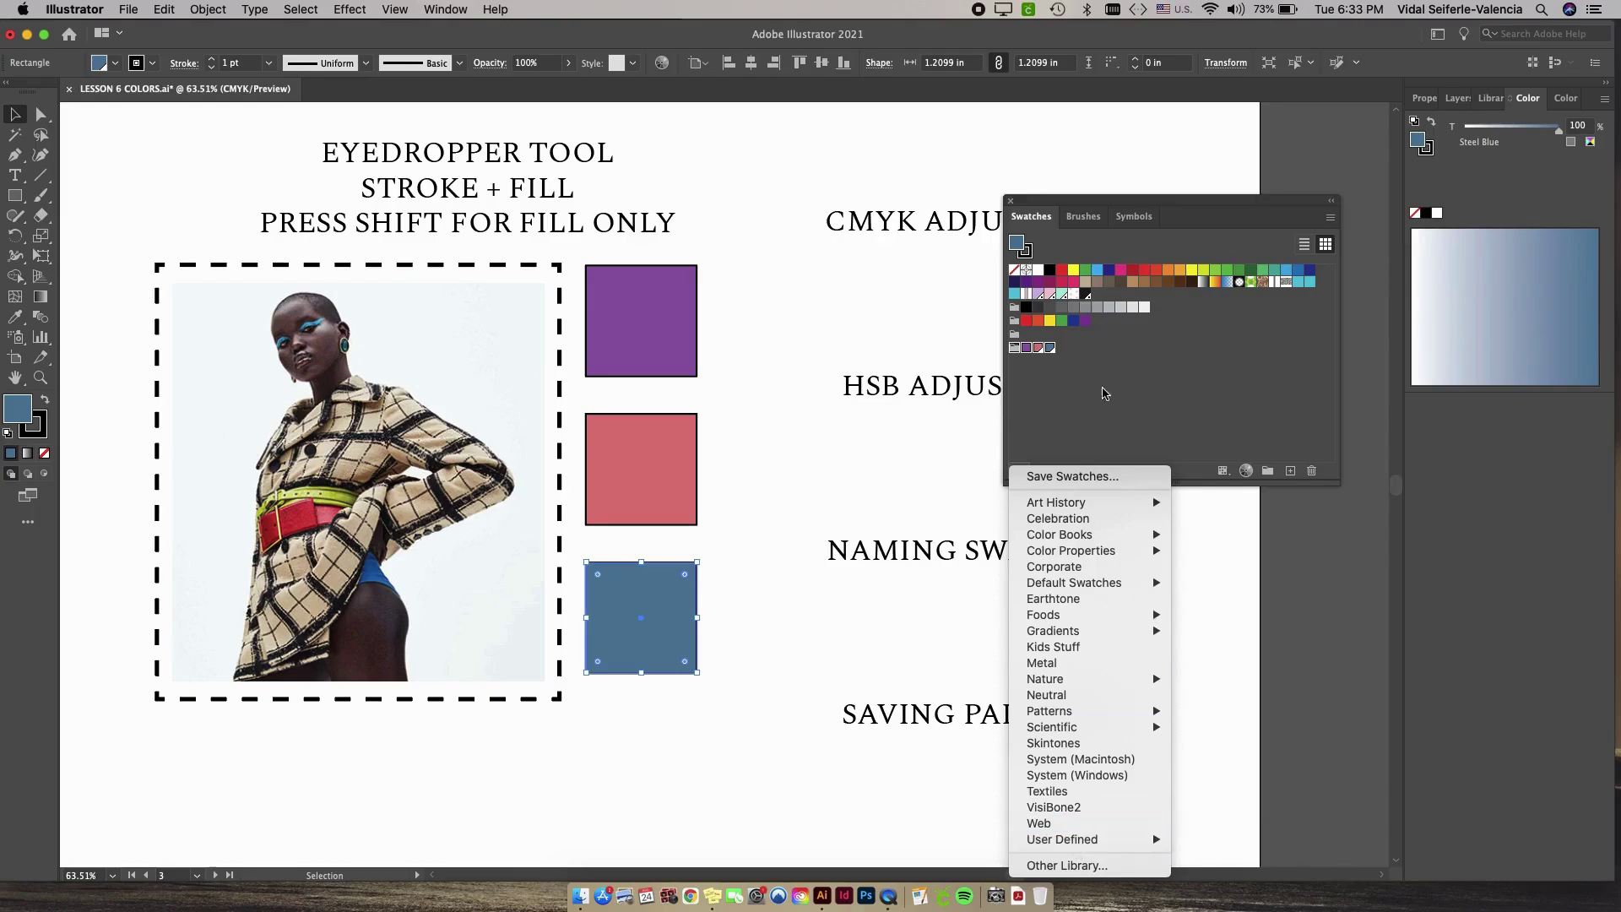
pyautogui.click(1105, 394)
pyautogui.click(1018, 470)
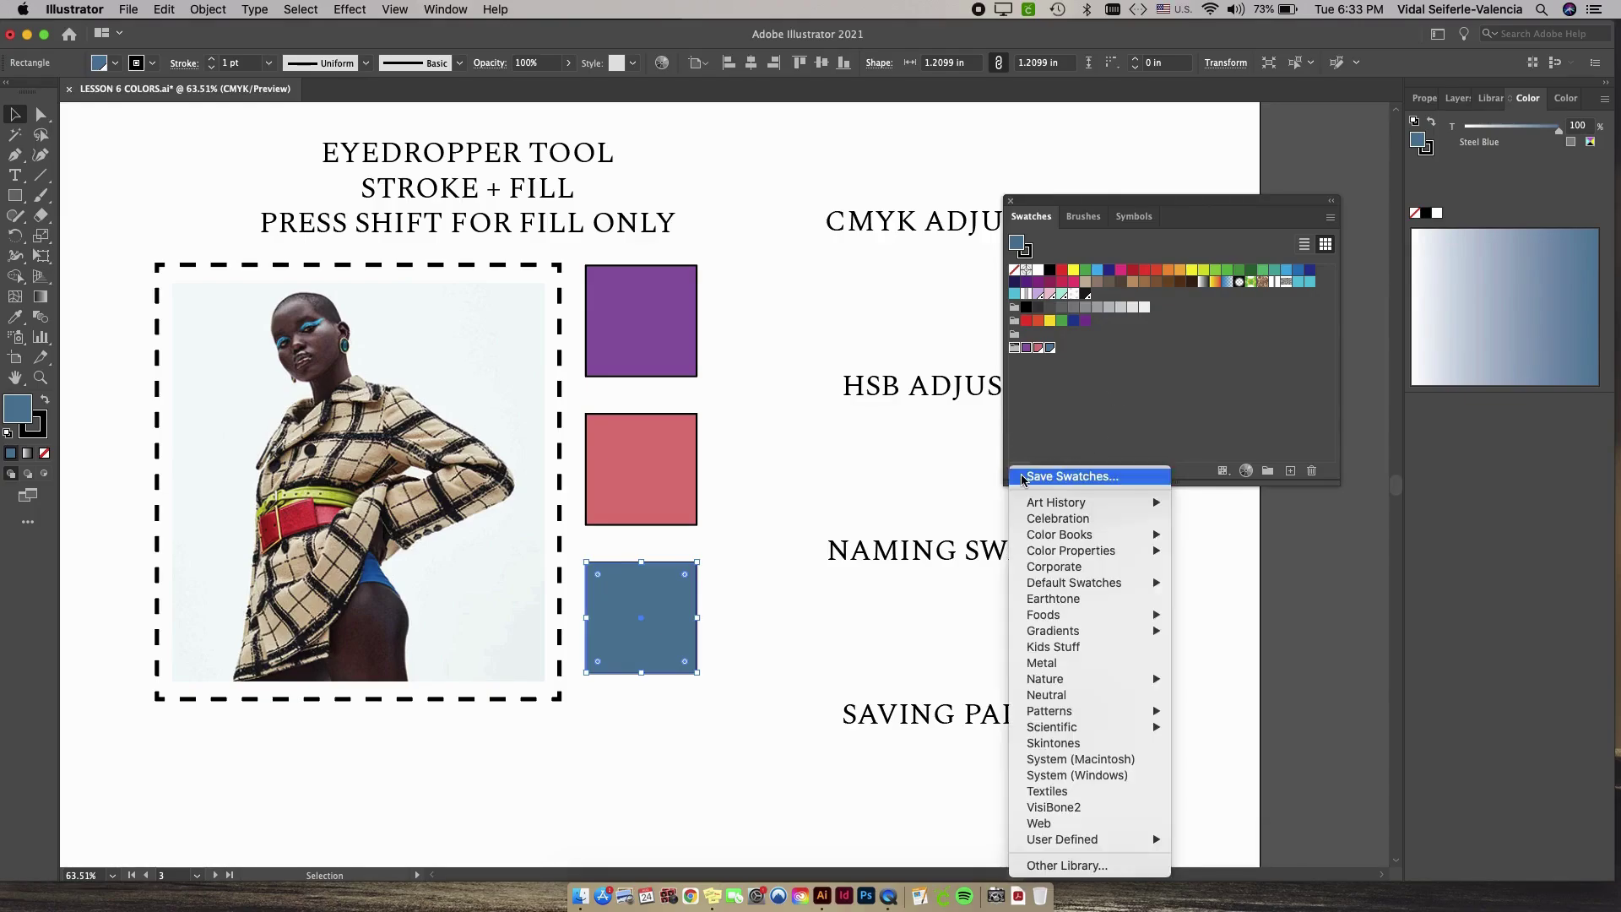
pyautogui.moveTo(1087, 844)
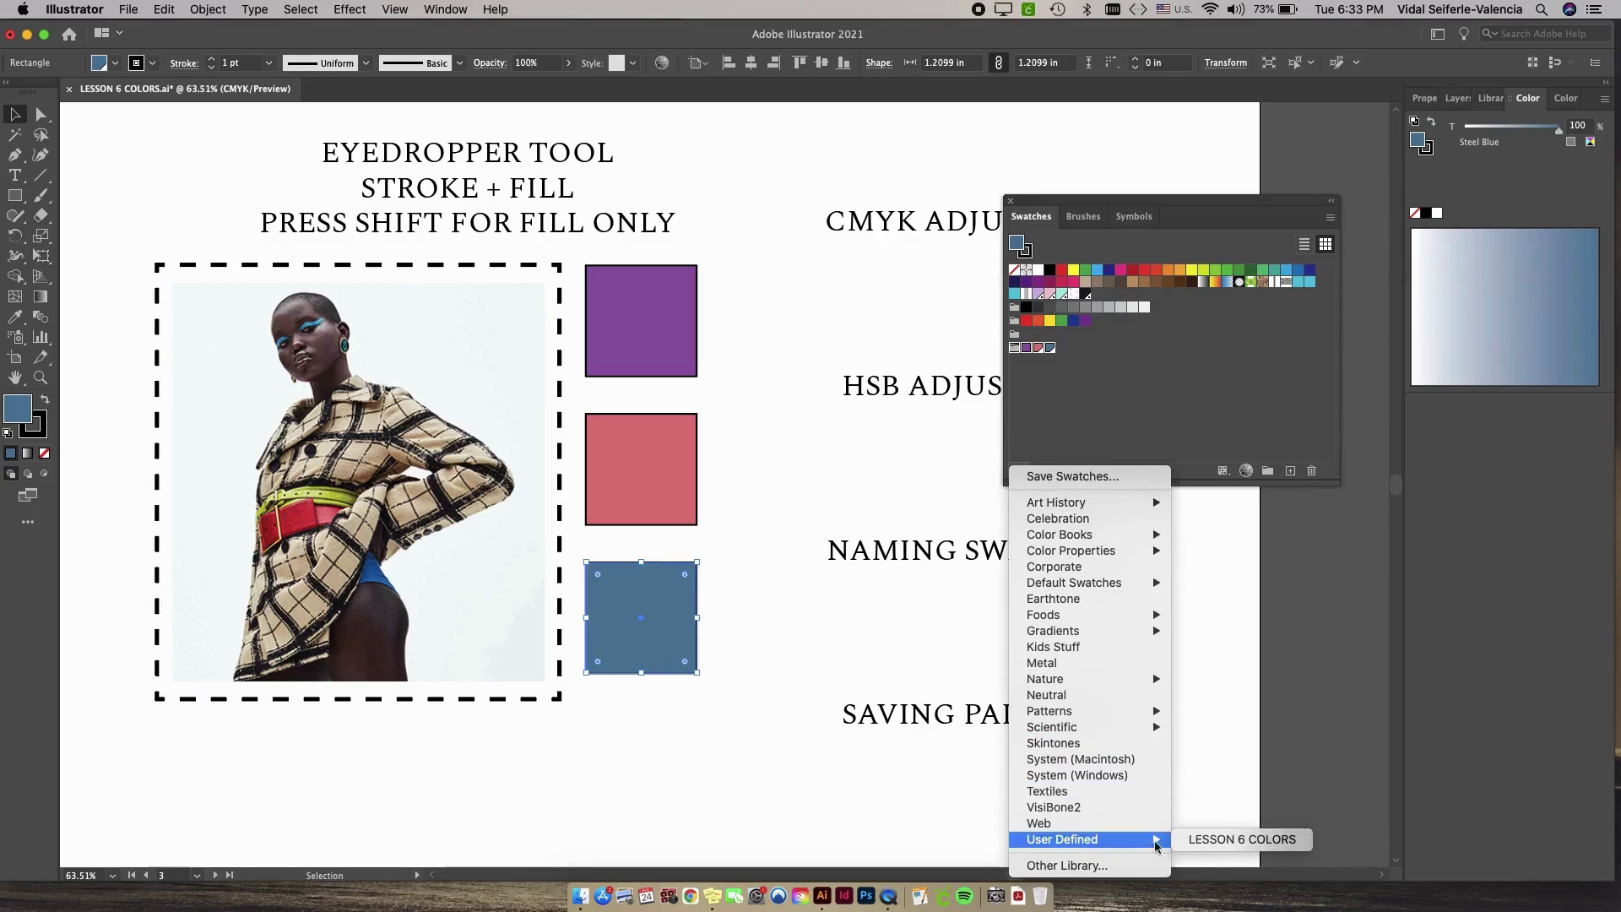
pyautogui.click(1216, 841)
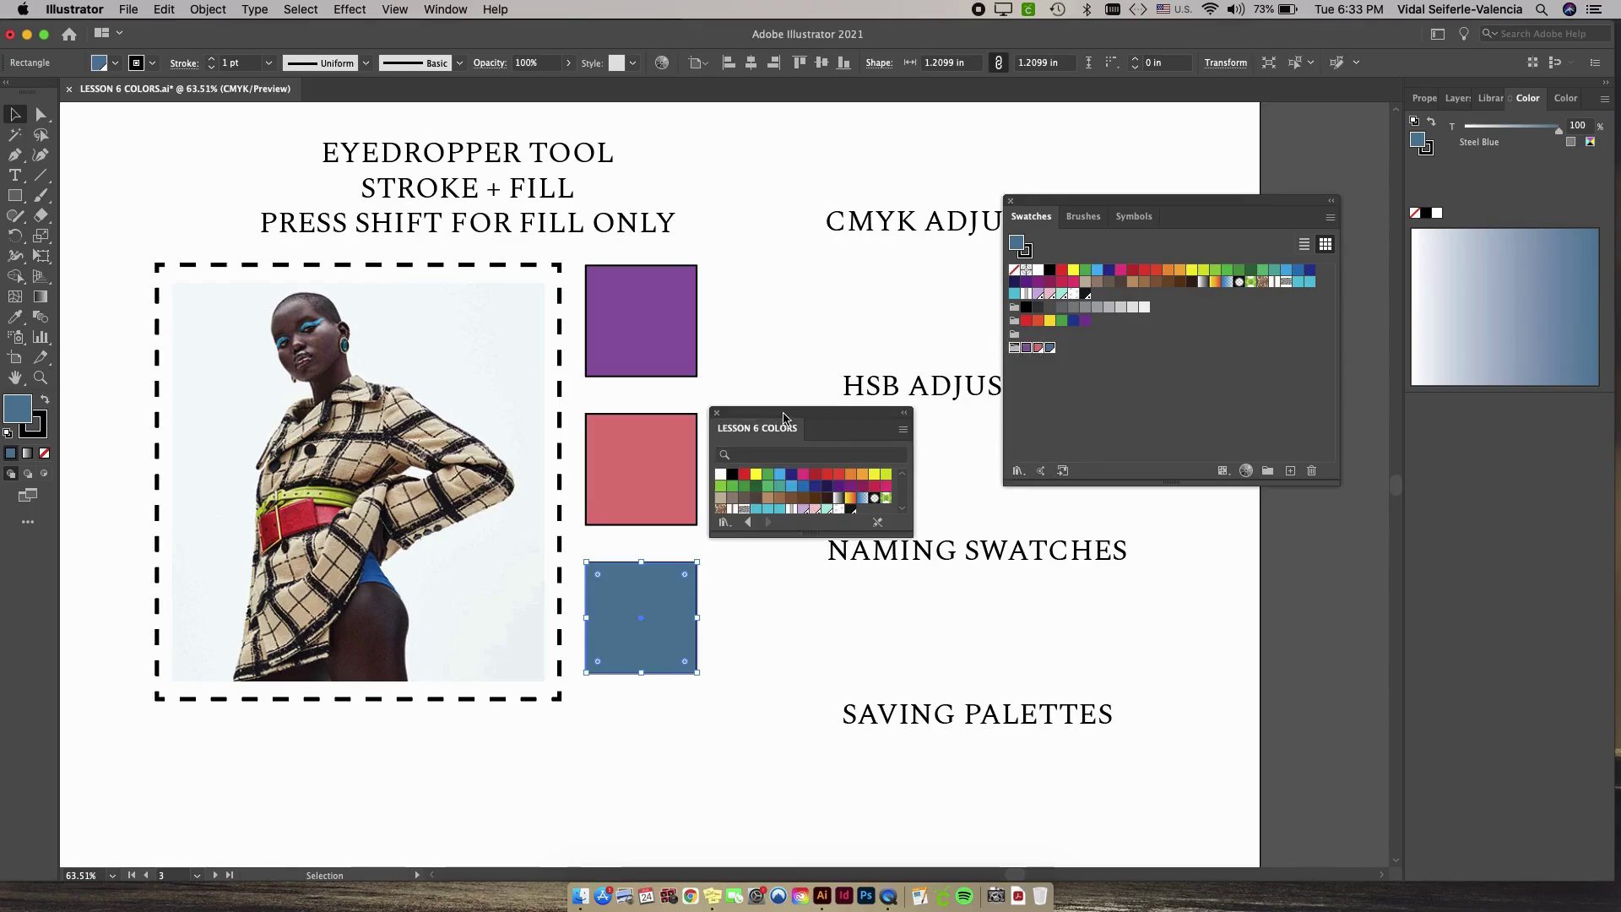
# Step: Move and enlarge the LESSON 6 COLORS library panel to examine all its swatches, and close it
pyautogui.moveTo(783, 416); pyautogui.dragTo(749, 302)
pyautogui.moveTo(879, 428); pyautogui.dragTo(1024, 565)
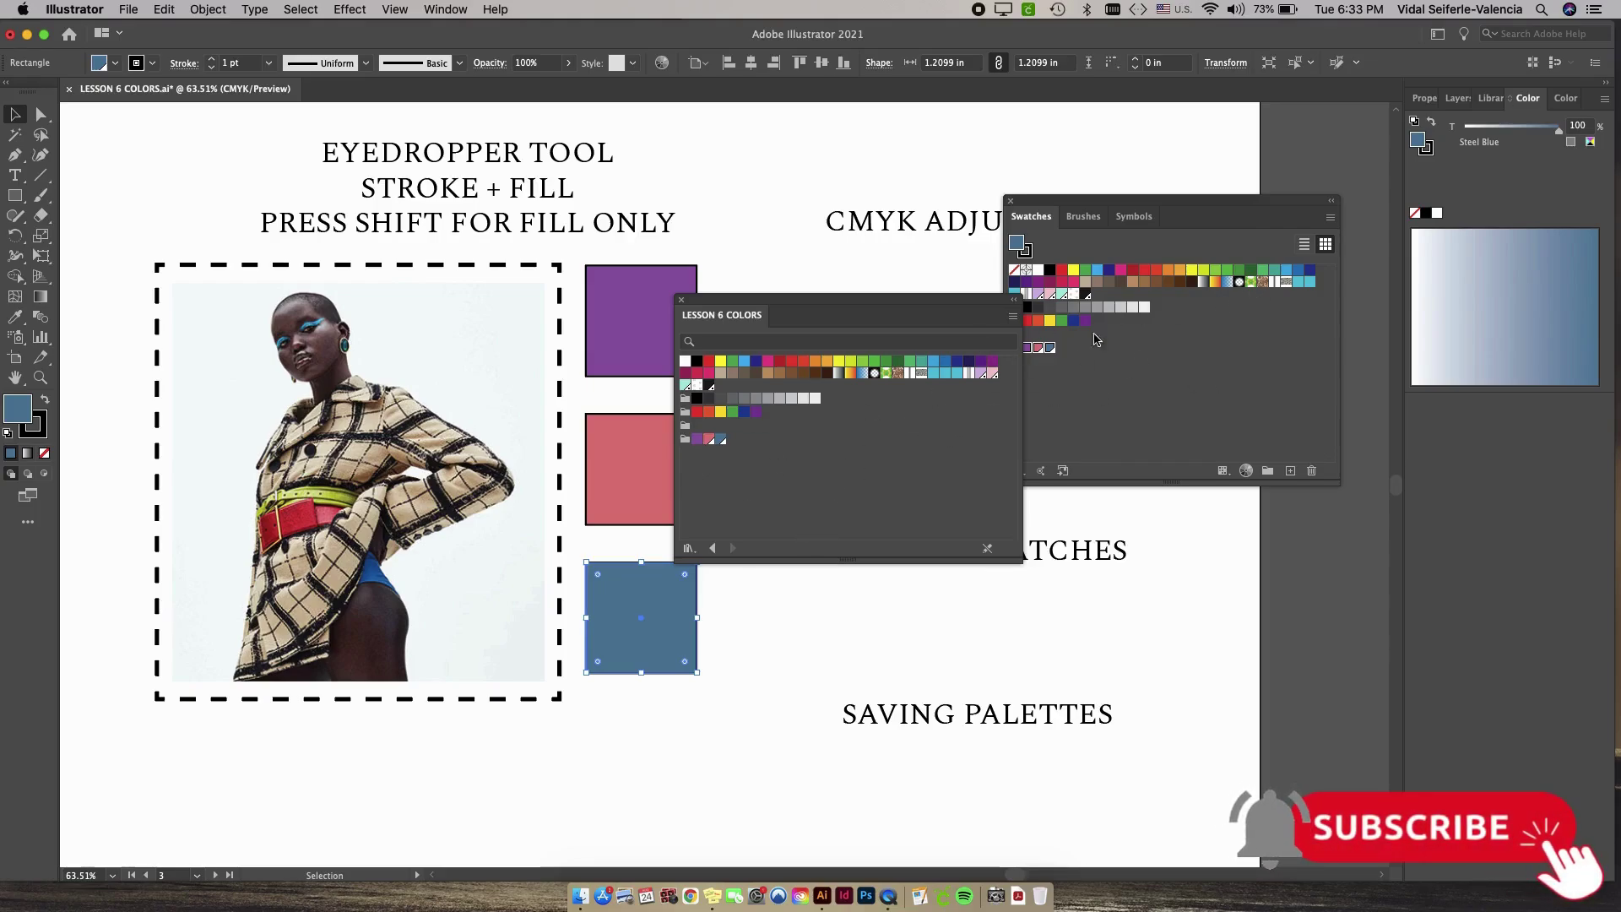
pyautogui.click(682, 300)
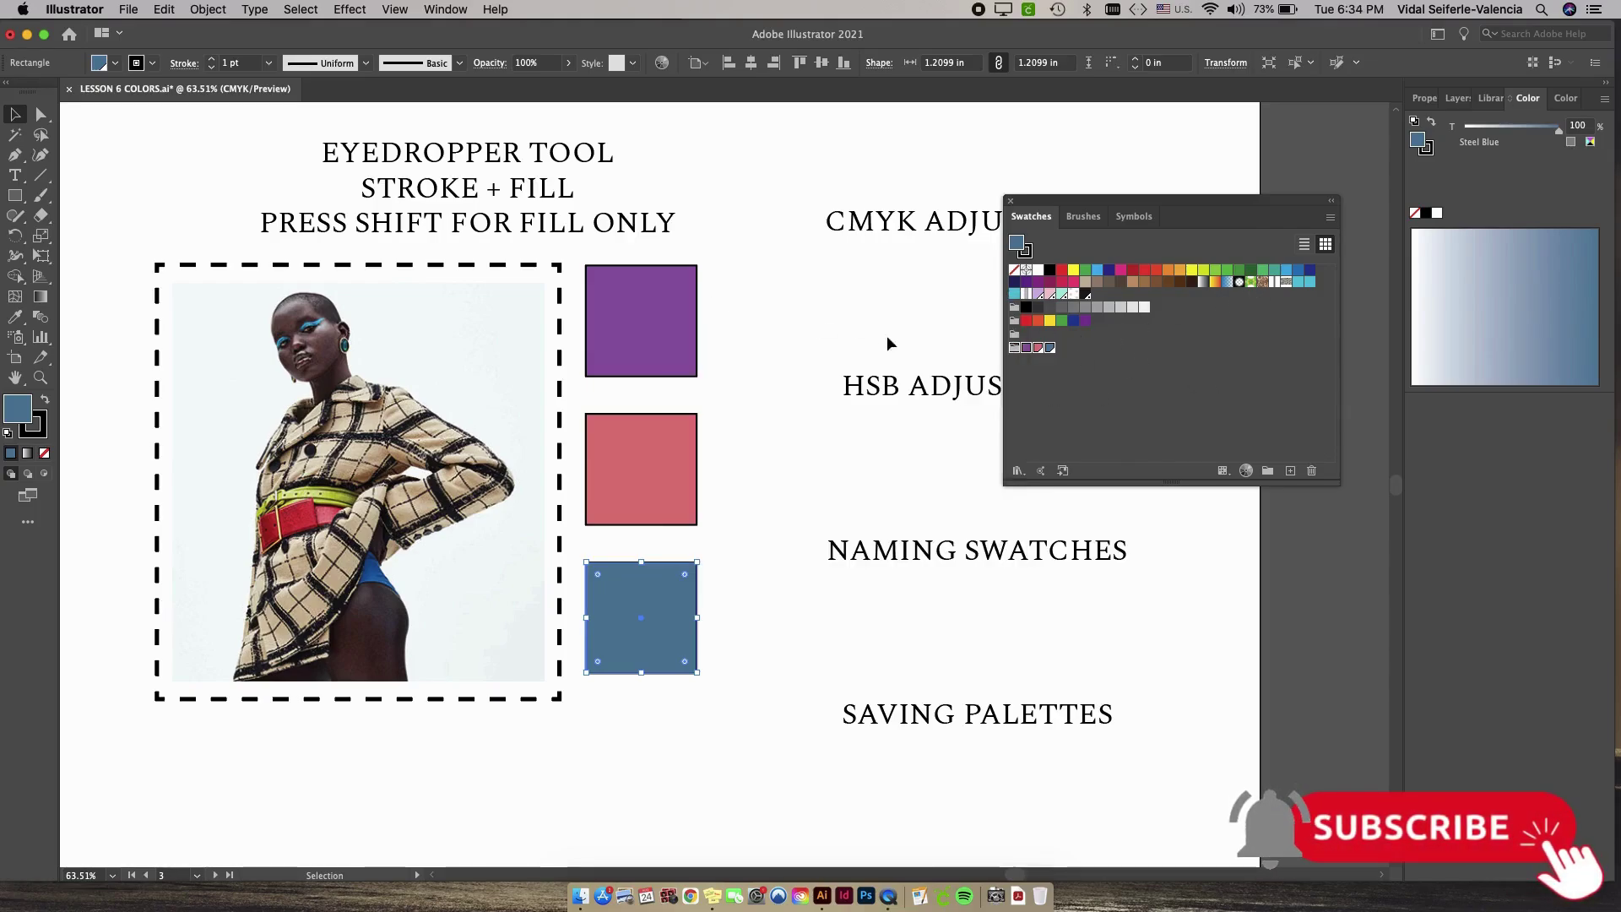